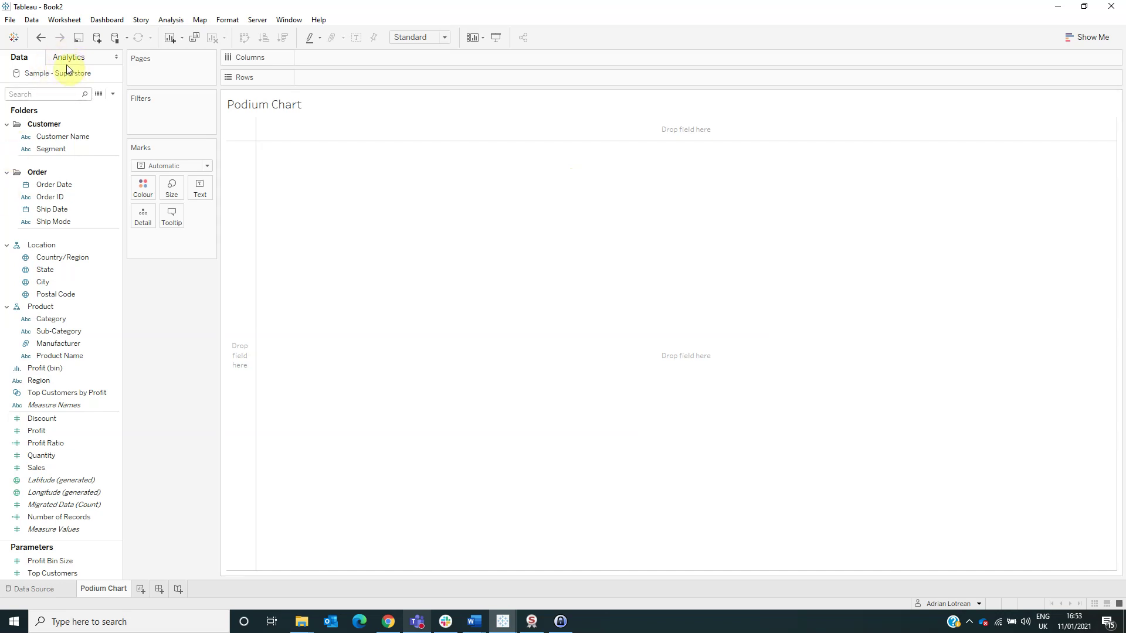
Step: Create a calculated field named 'Rank' with the formula RANK_UNIQUE(SUM([Sales]))
click(113, 94)
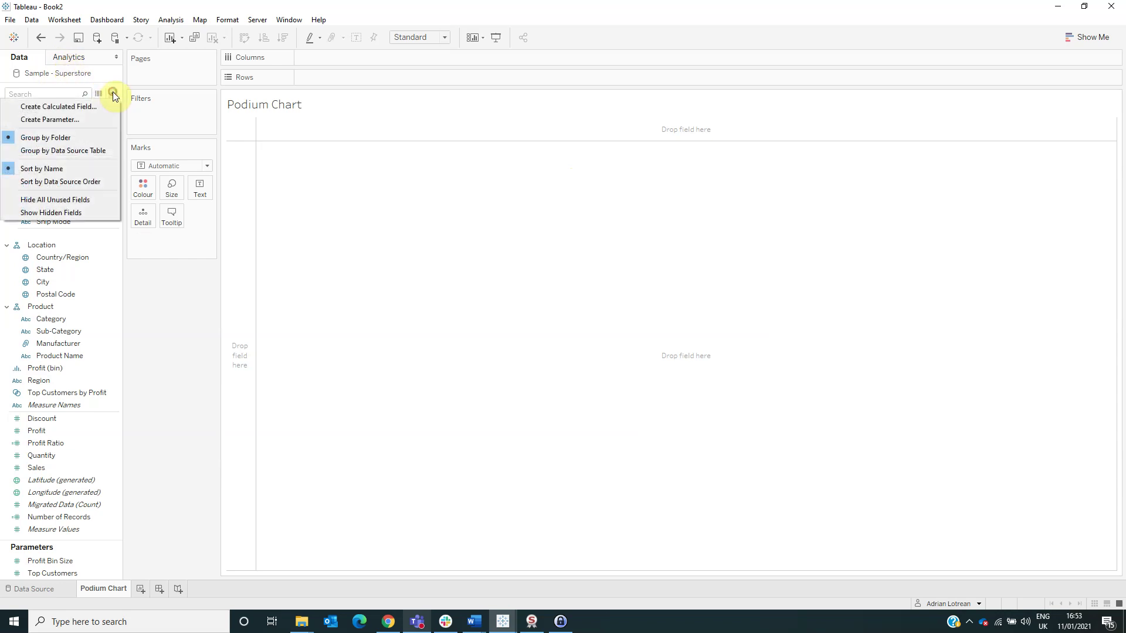
click(92, 108)
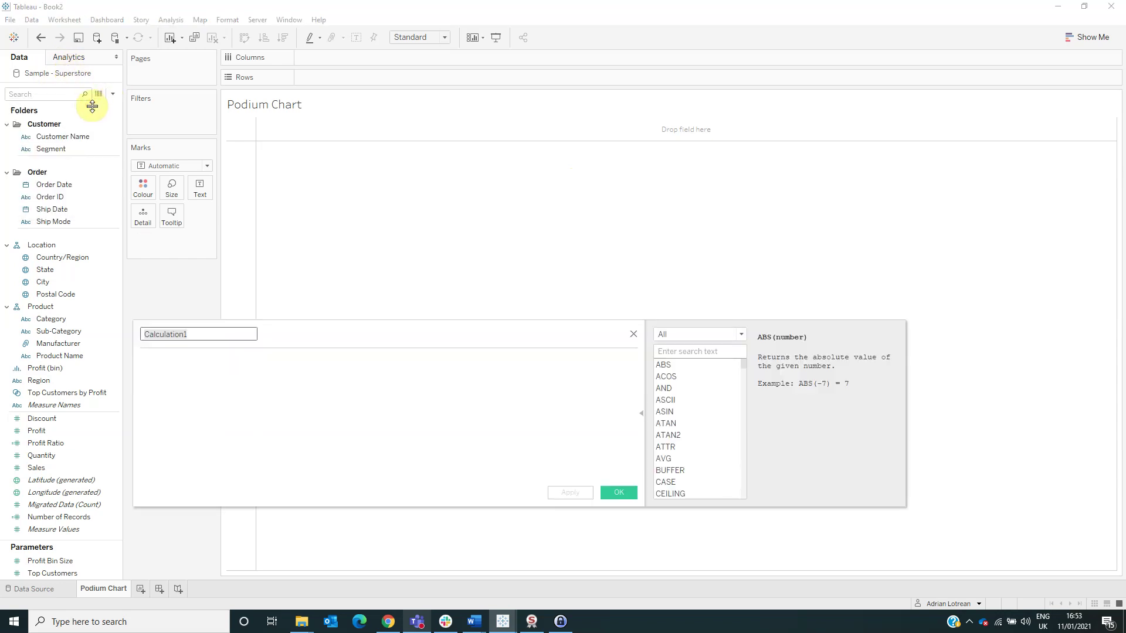
text(Rank)
key(Tab)
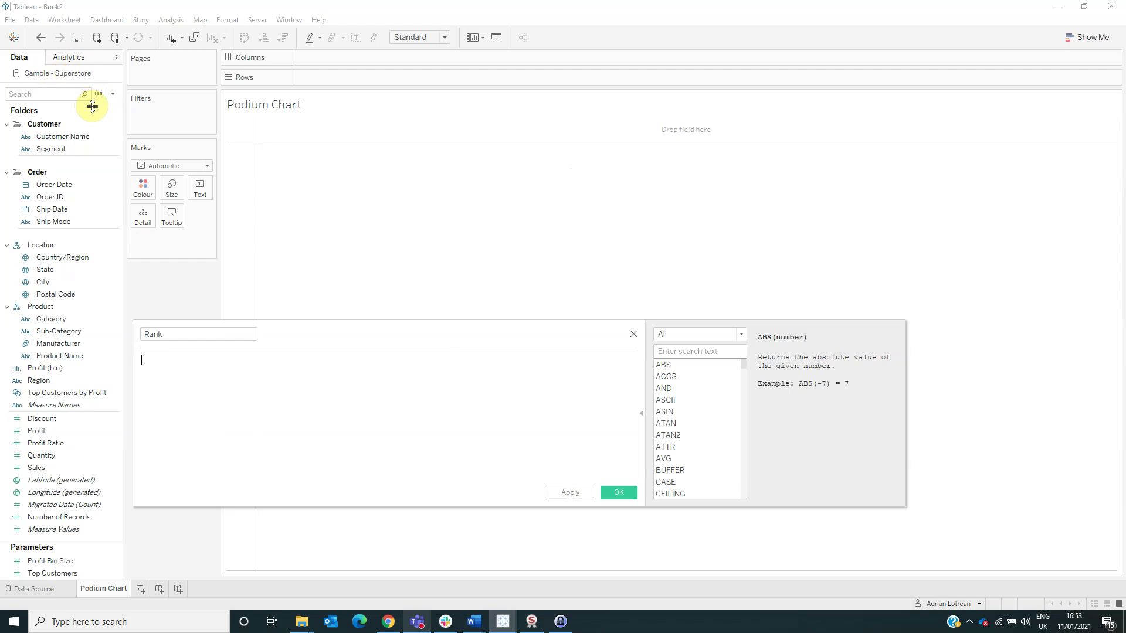
text(rank)
key(Return)
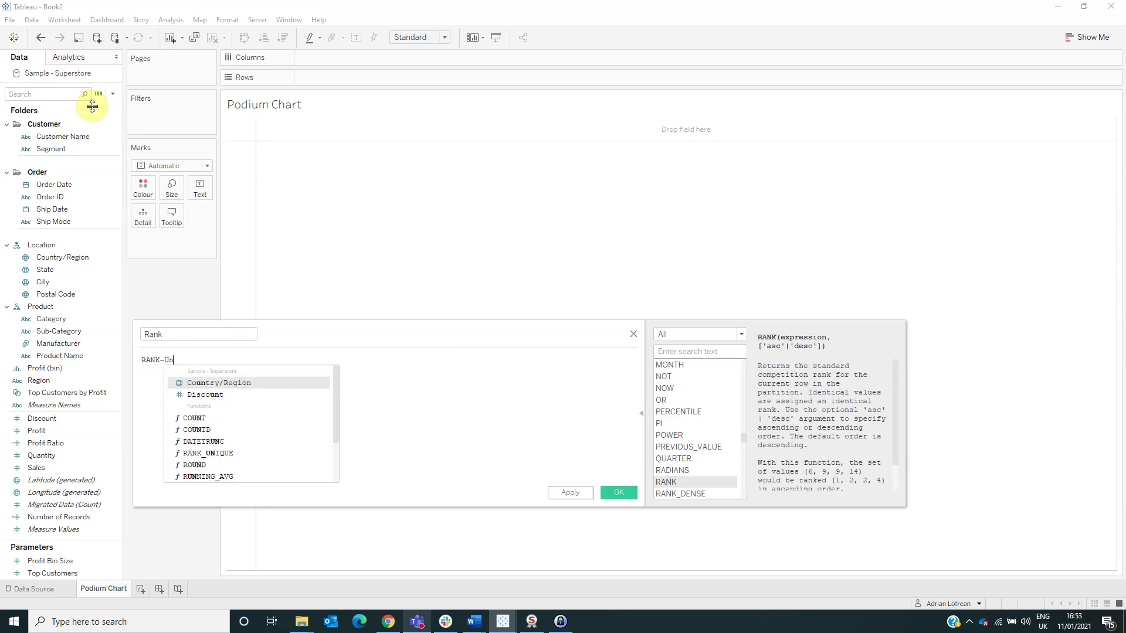
text(Un)
key(Return)
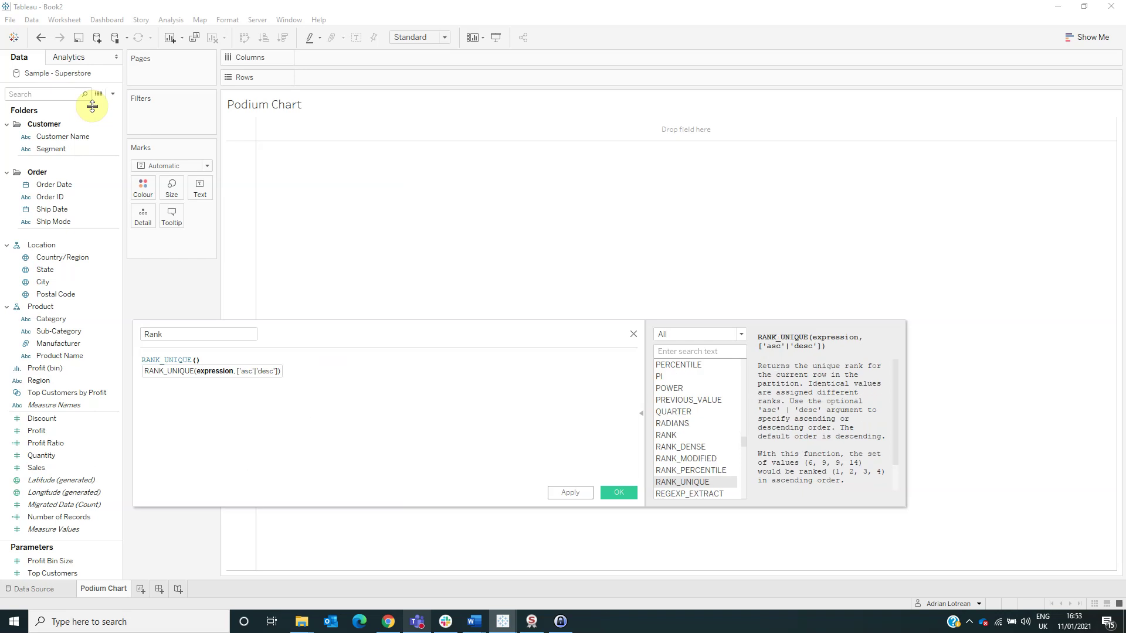
text(sum)
key(Return)
text(sa)
key(Return)
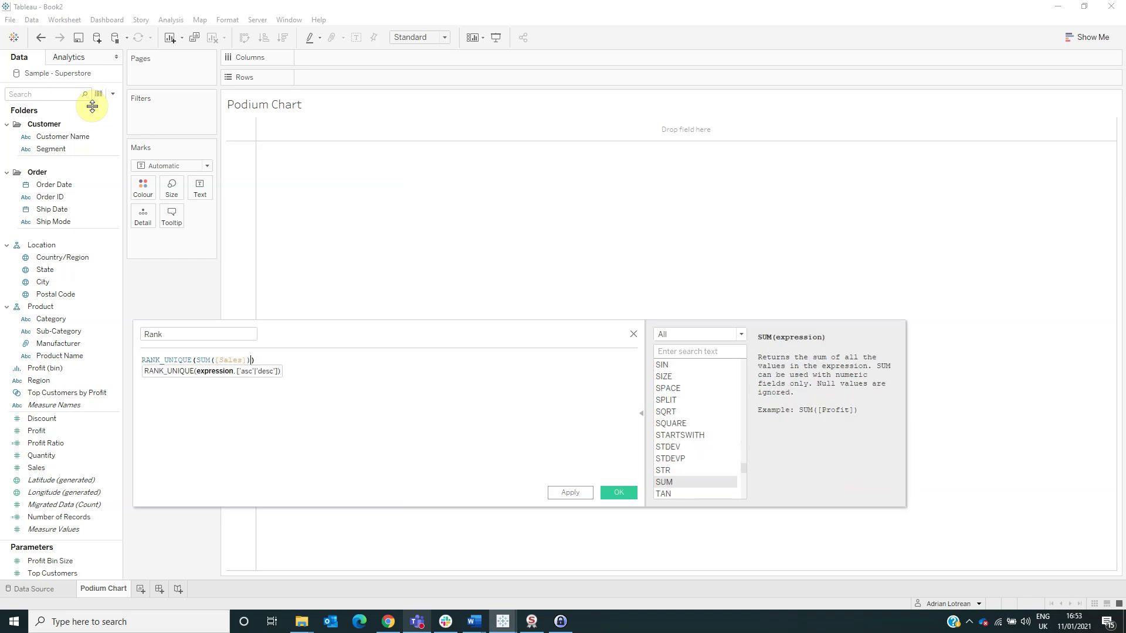
click(611, 494)
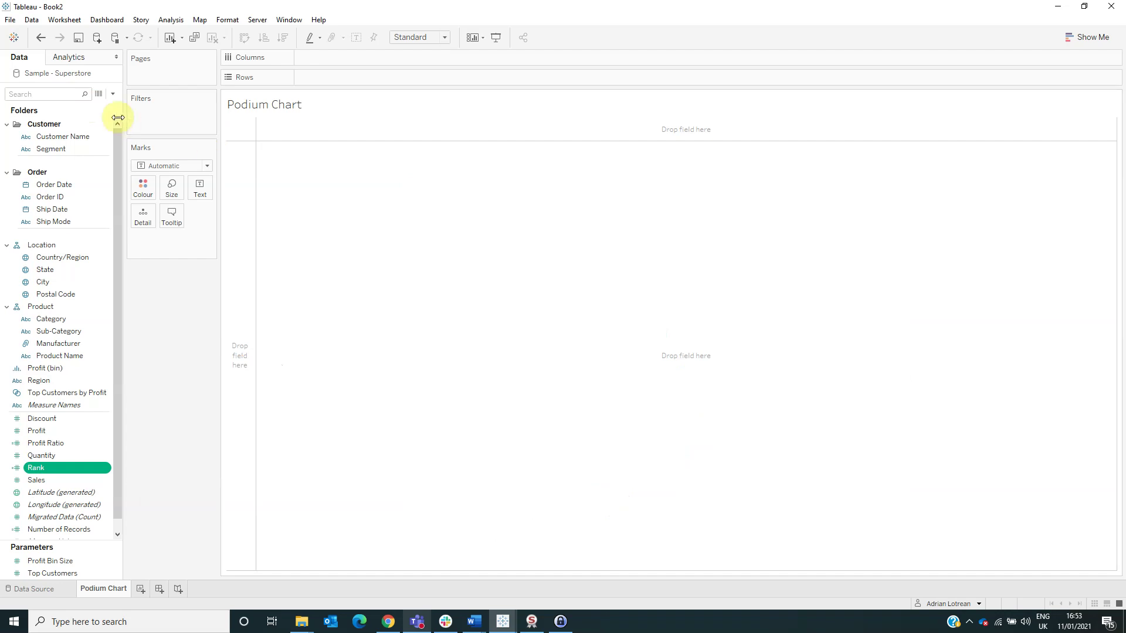
Step: Create a calculated field named 'Median' with the formula INT(WINDOW_MEDIAN([Rank]))
click(112, 94)
click(57, 106)
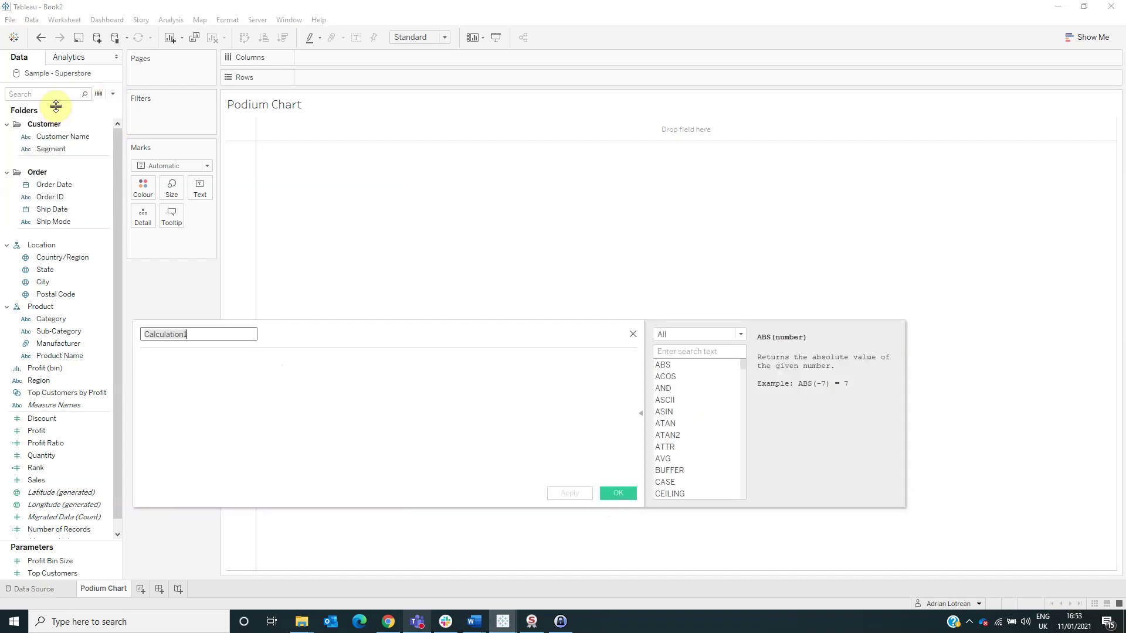
text(Median)
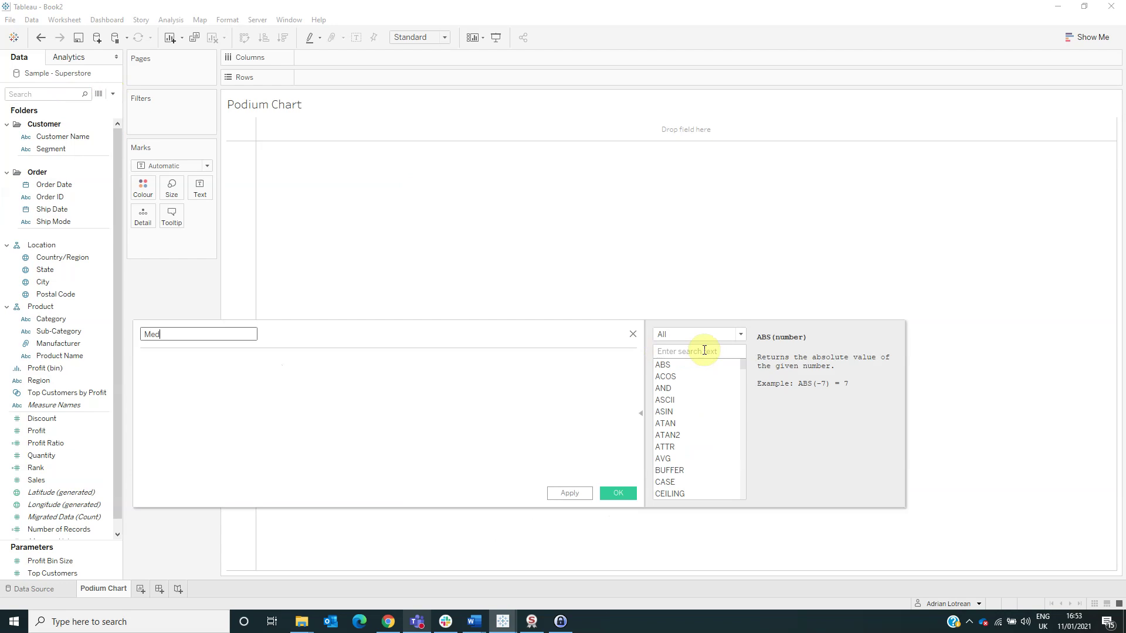
key(Tab)
text(INT ()
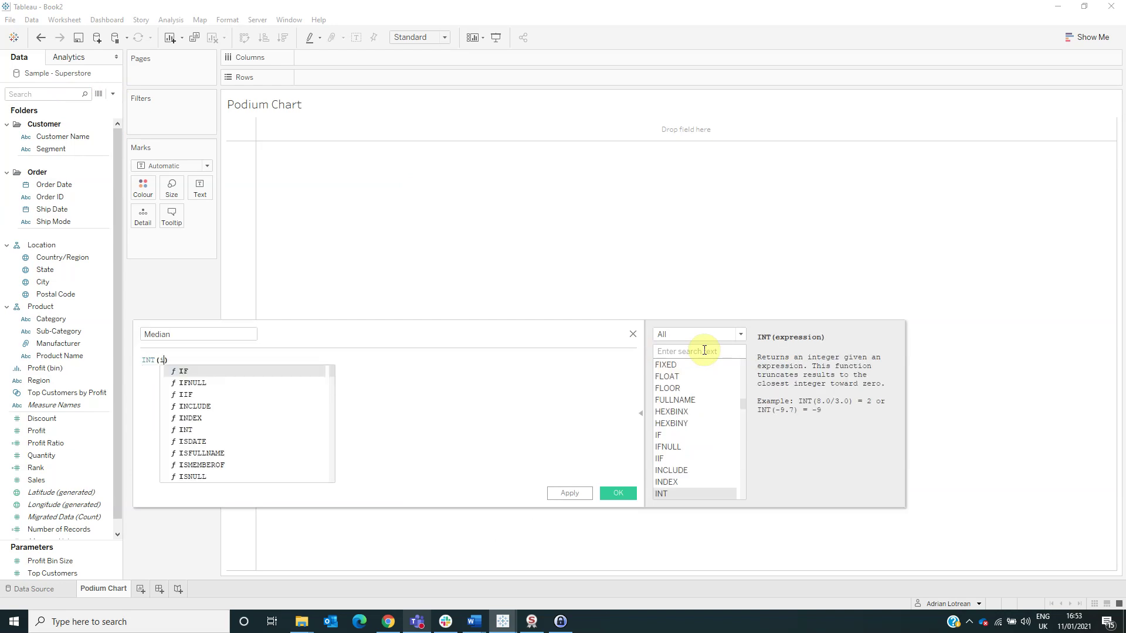
text(wi)
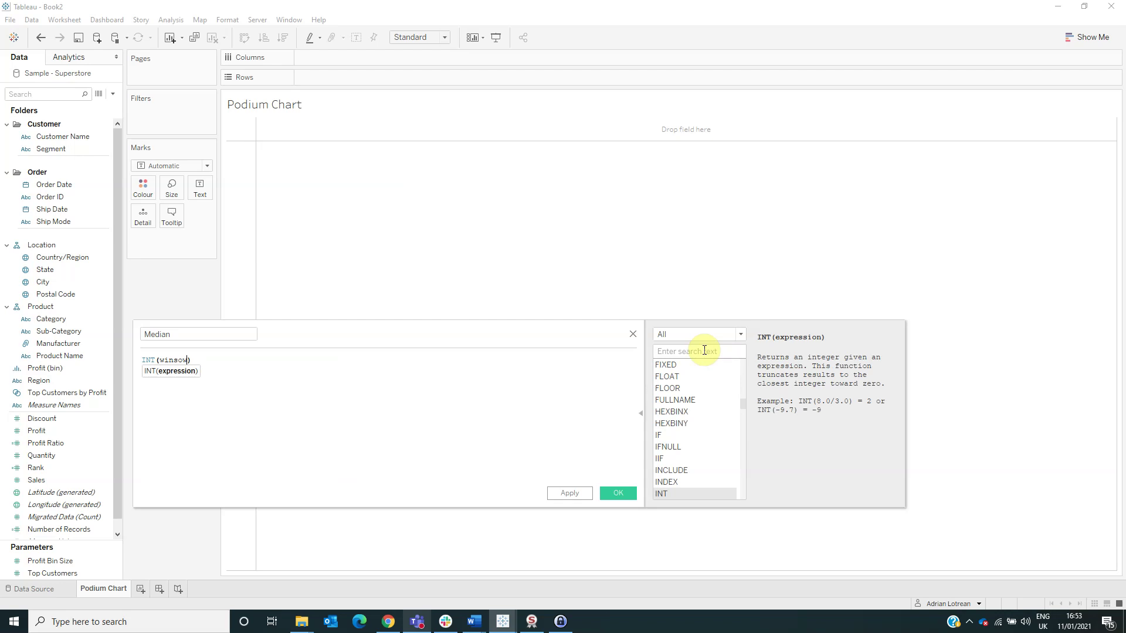
text(ndow_med)
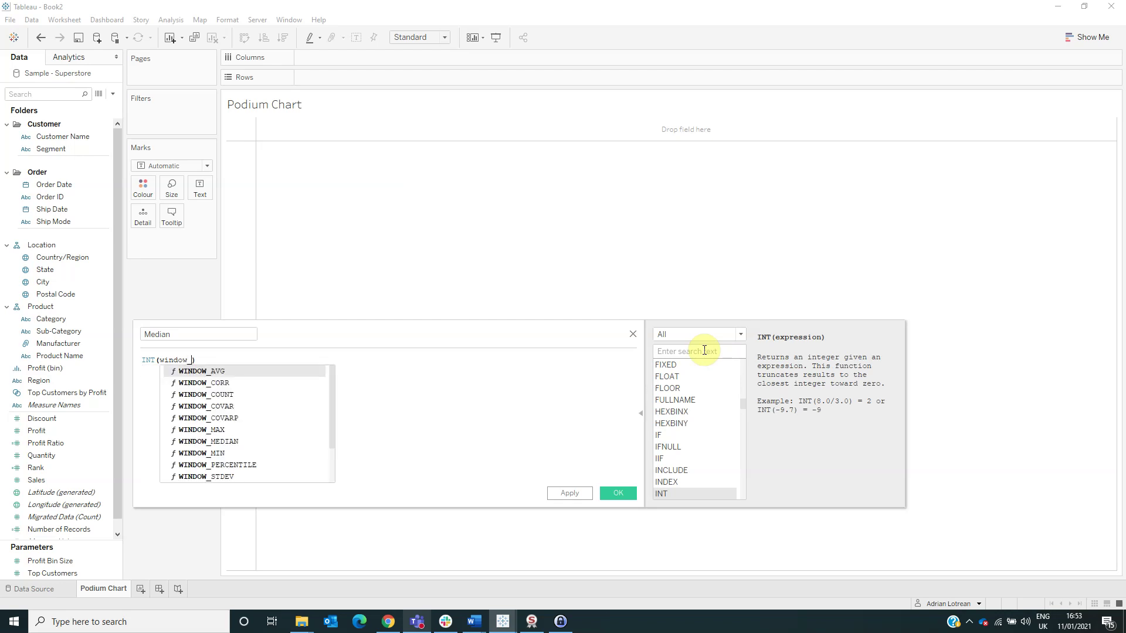
key(Return)
text(r)
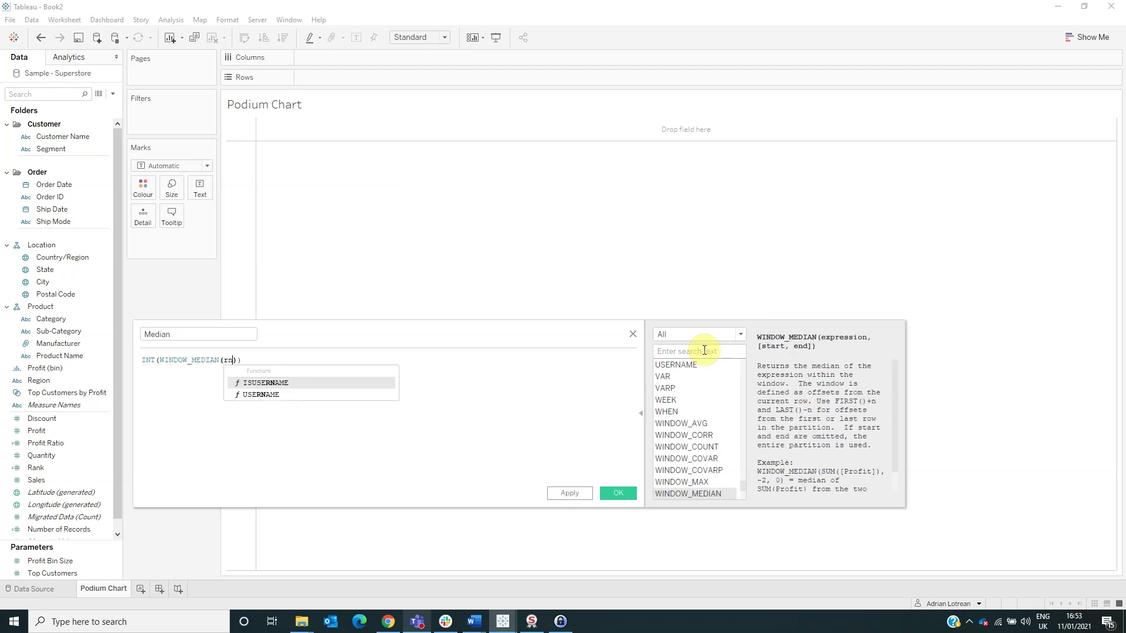
text(ank)
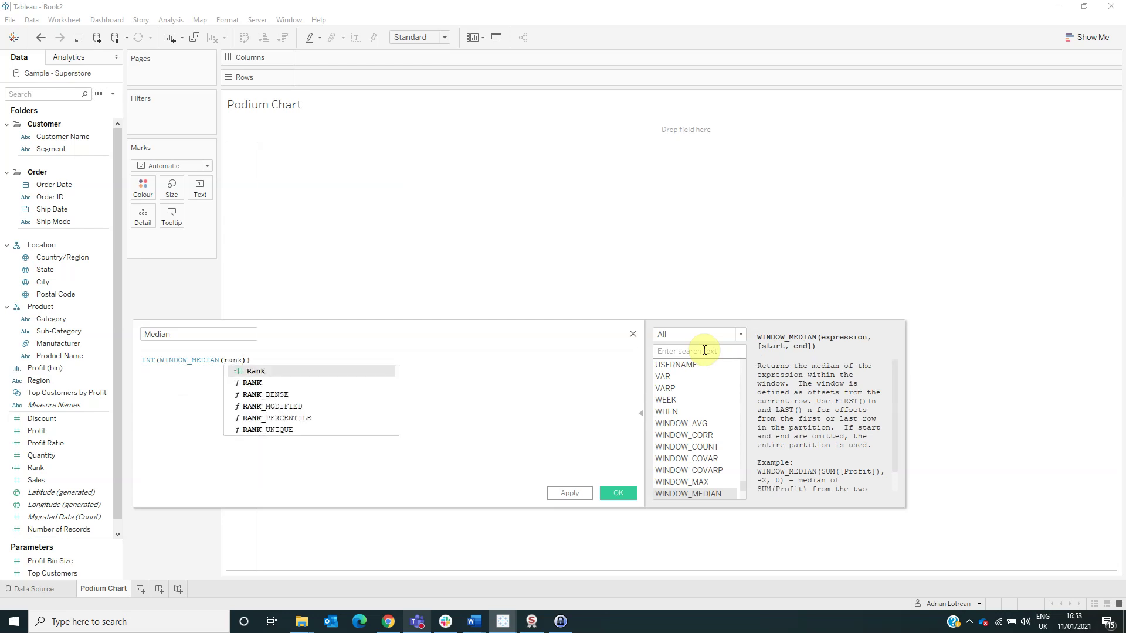
key(Return)
click(560, 496)
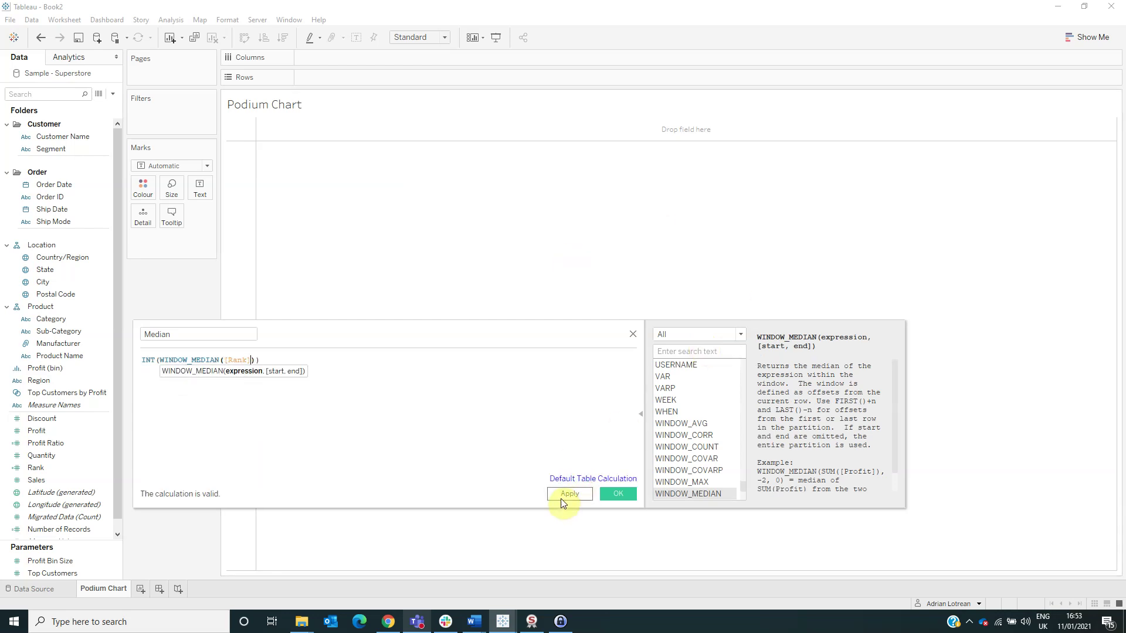
click(613, 494)
Step: Start a 'Podium Order' calculated field whose first IF branch returns [Median] for rank 1
click(113, 94)
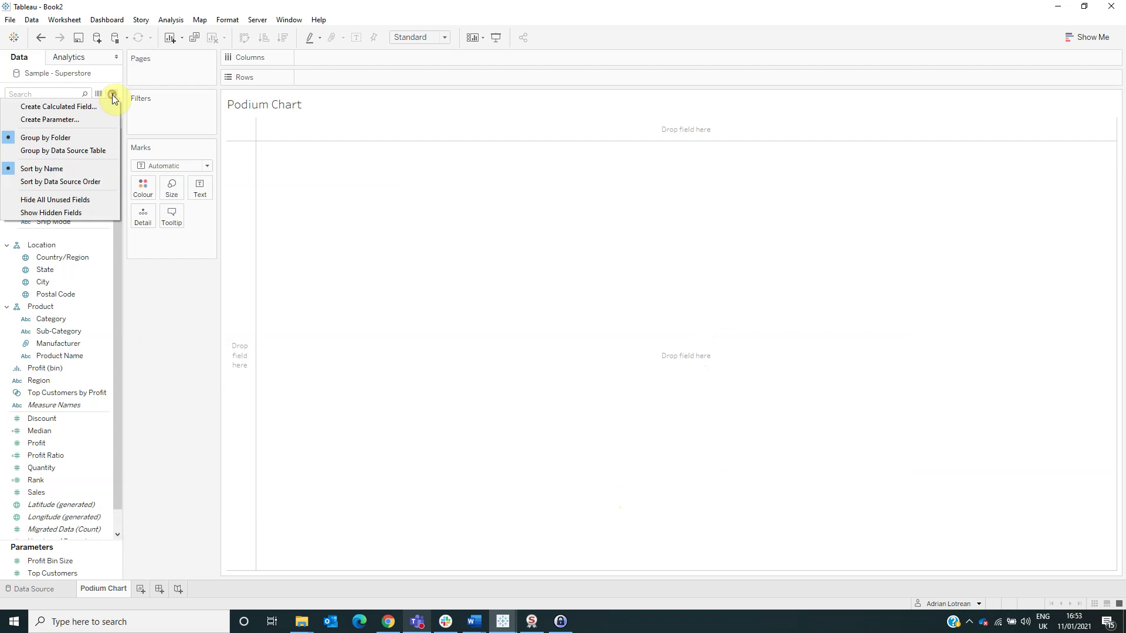
click(102, 105)
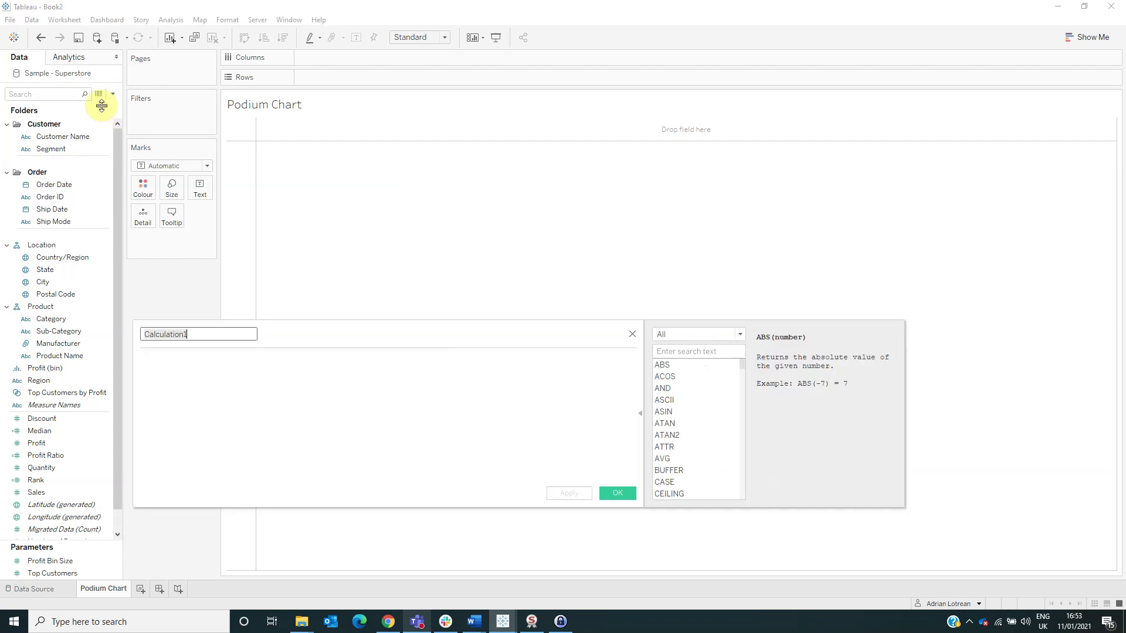
text(Podium Or)
text(der)
key(Tab)
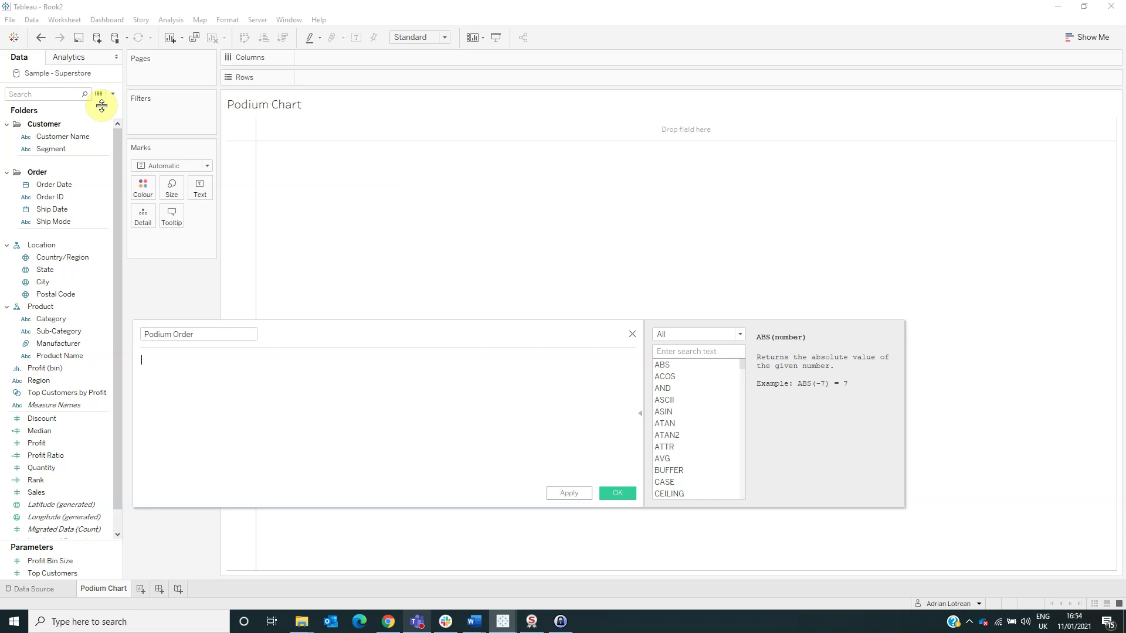
text(if)
text( [Rank]=1)
text( then)
text( medi)
key(Return)
key(Return)
Step: Add ELSEIF/ELSE branches placing odd and even ranks around [Median], close with END, and save
text(el)
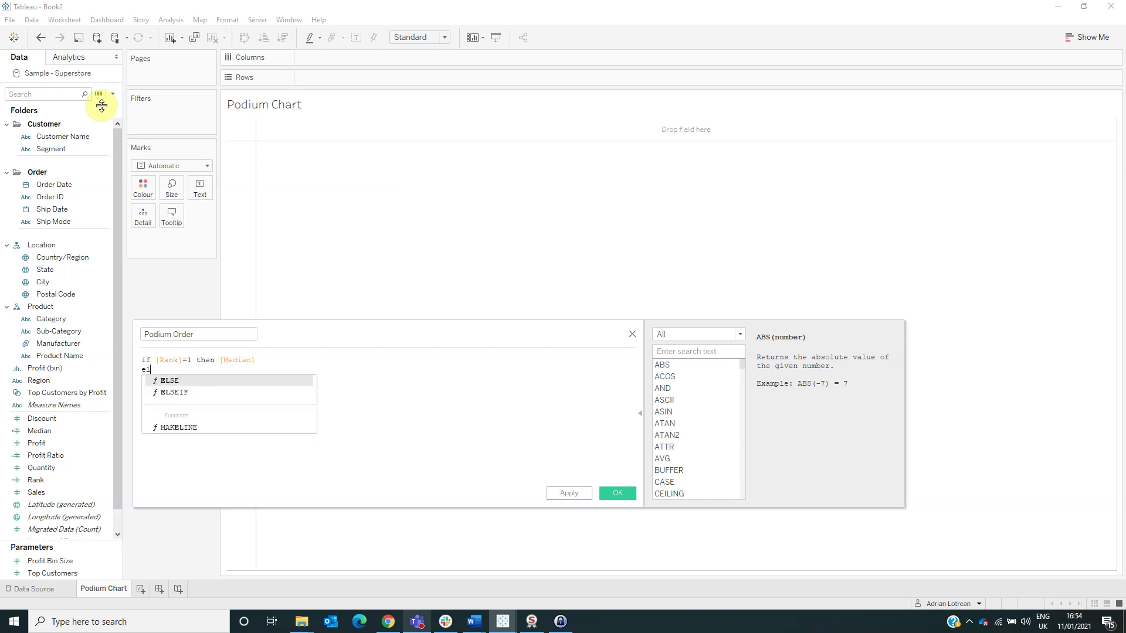
text(seif )
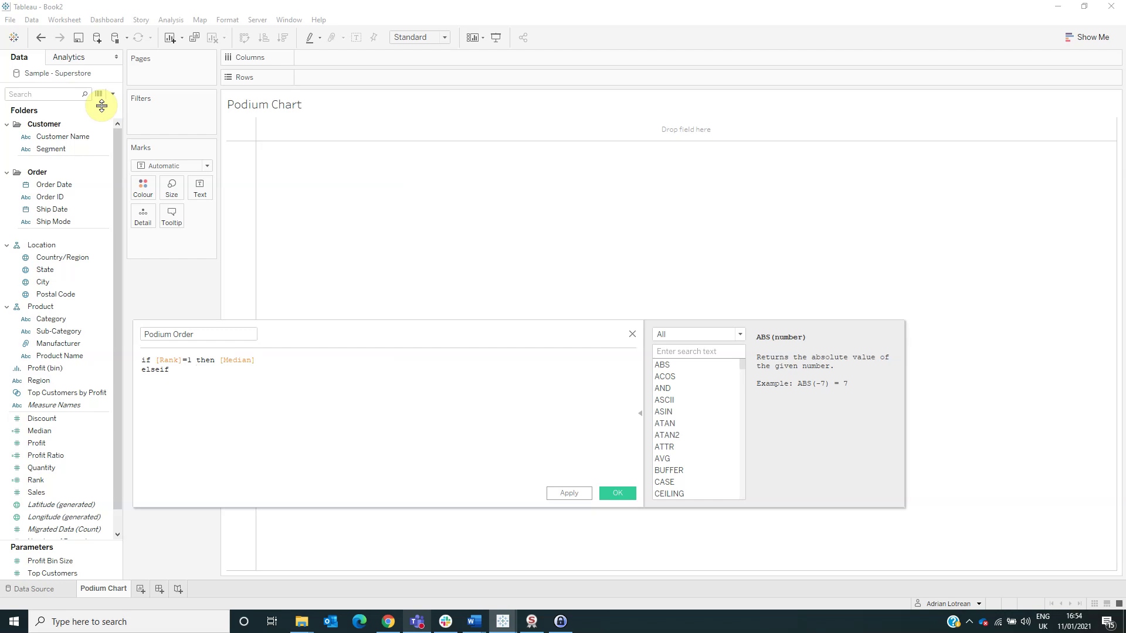
text(rank)
key(Return)
text(%2)
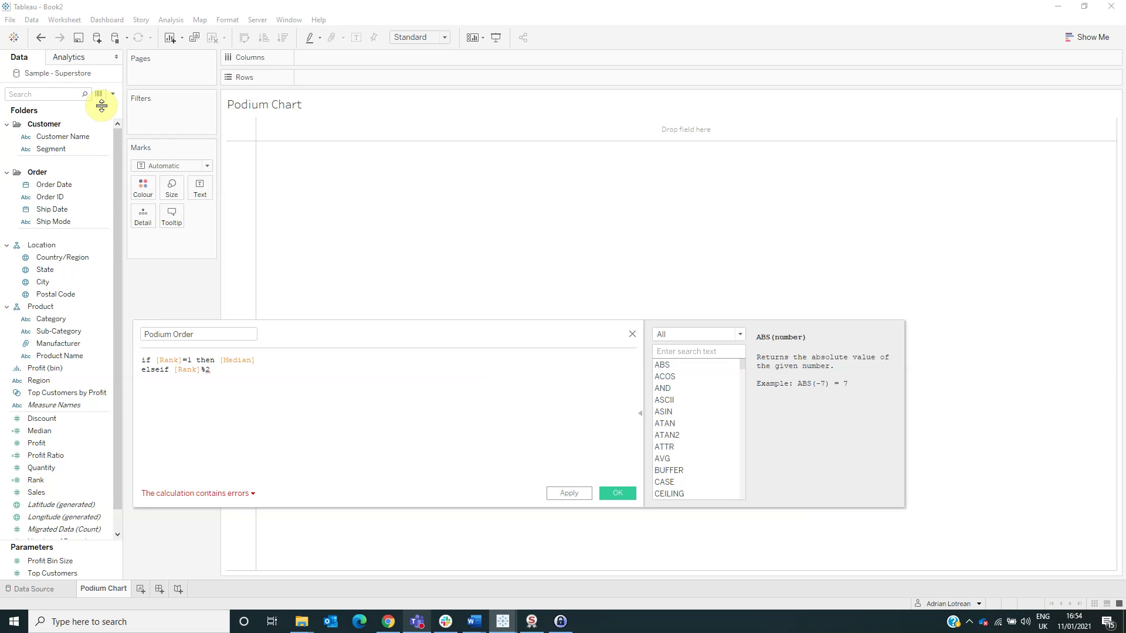
text( <>0 th)
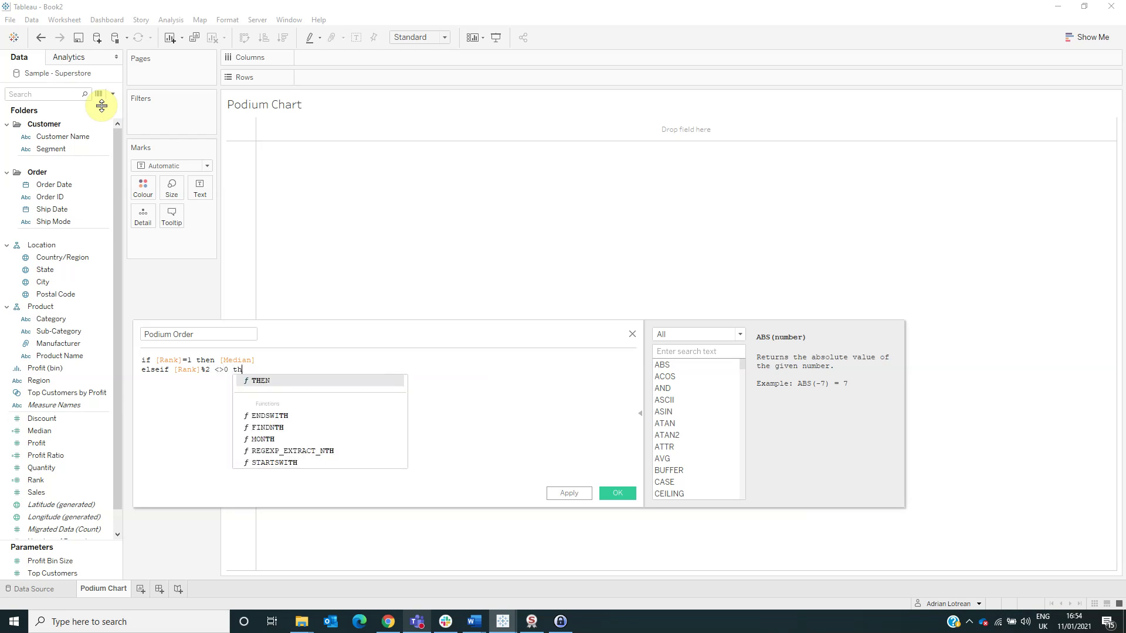
text(en [Me)
key(Return)
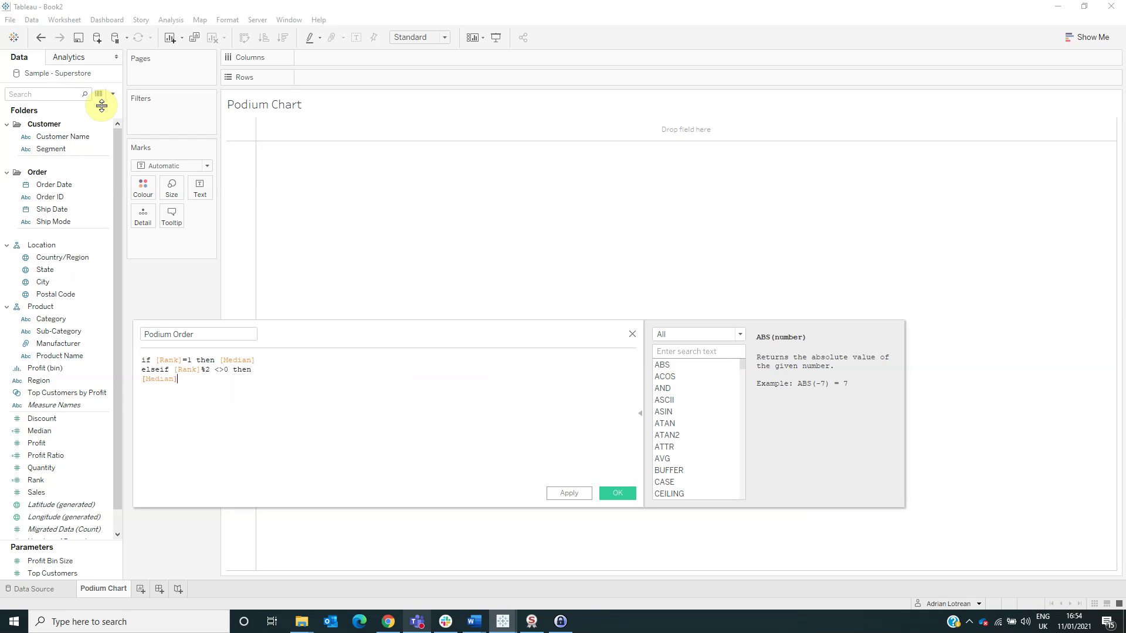
text(+([)
text(Ra)
key(Return)
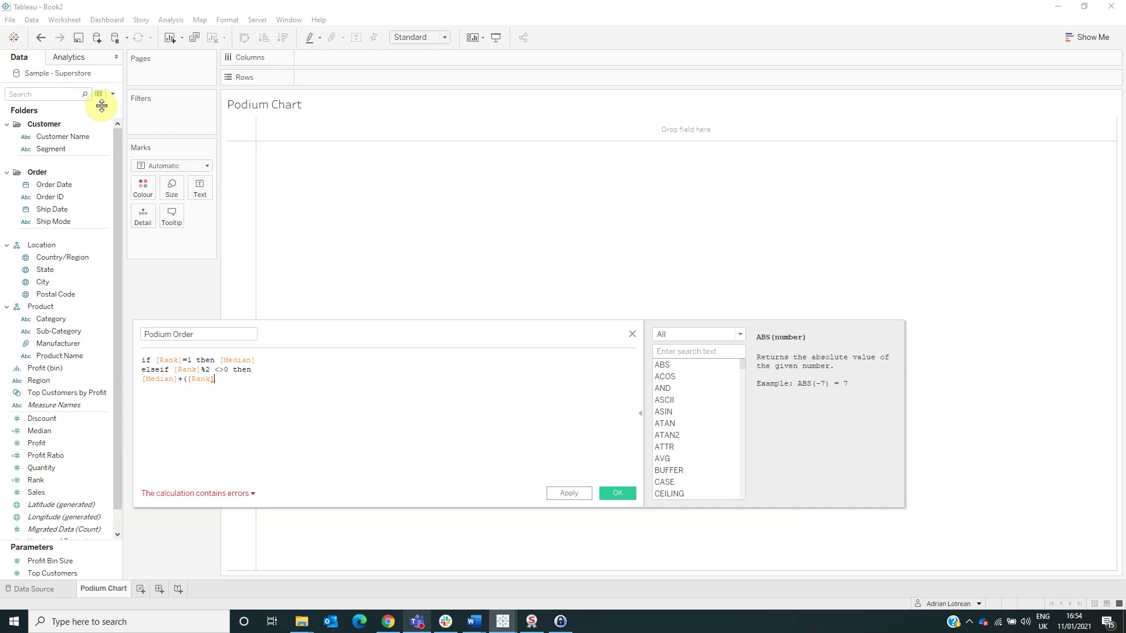
text(/))
text(-)
text(ELSE)
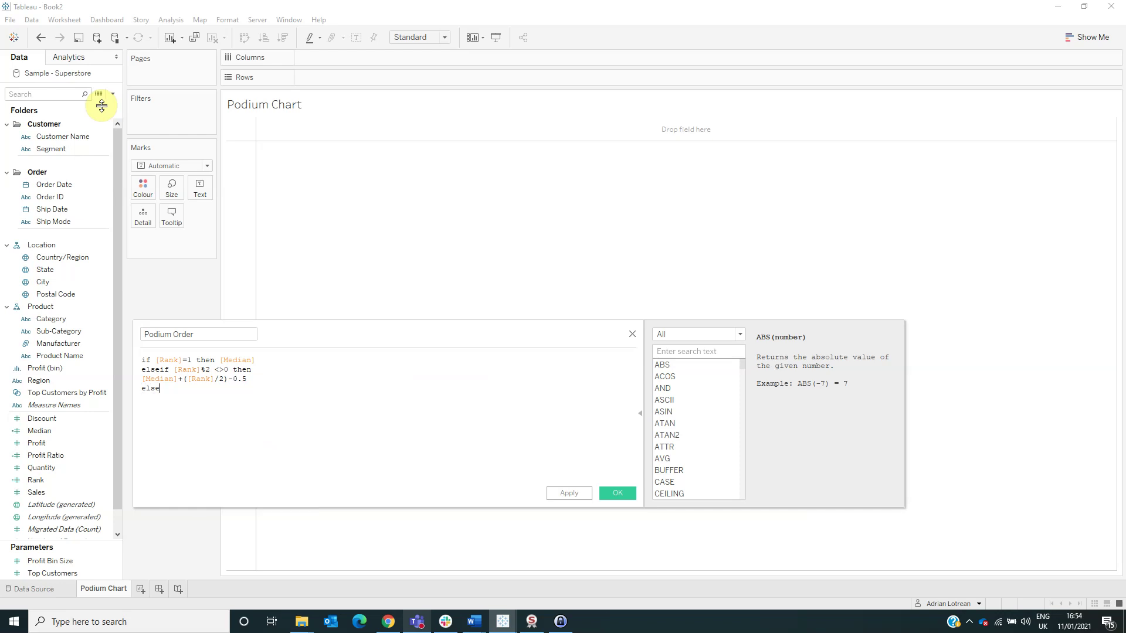
text(m)
text(me)
key(Return)
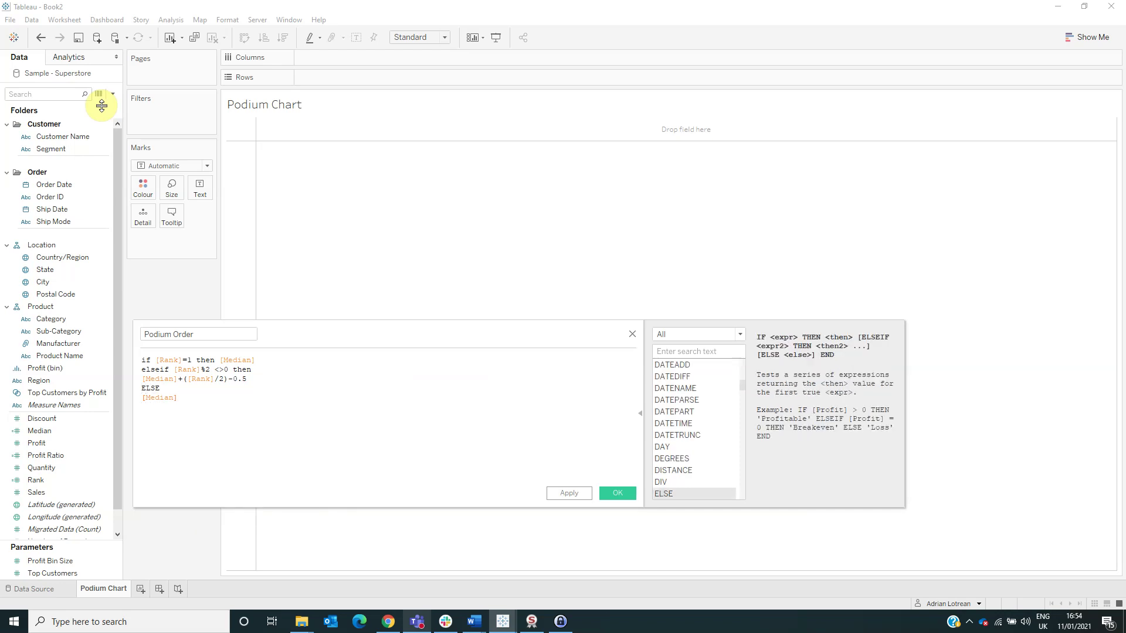
text(-(ra)
key(Return)
text(END)
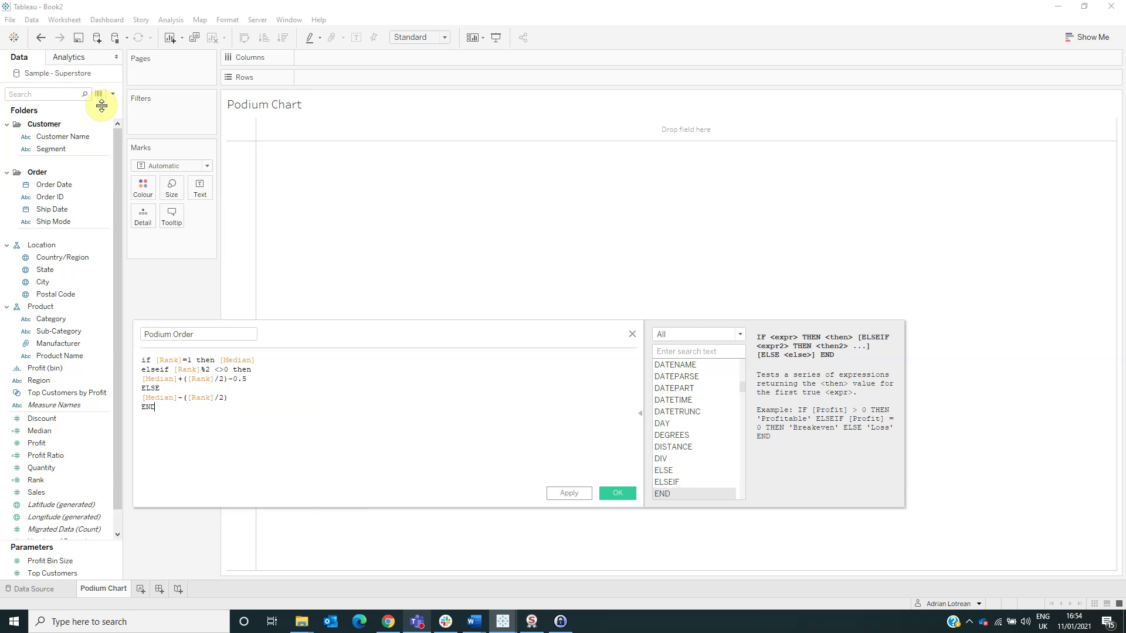
click(624, 493)
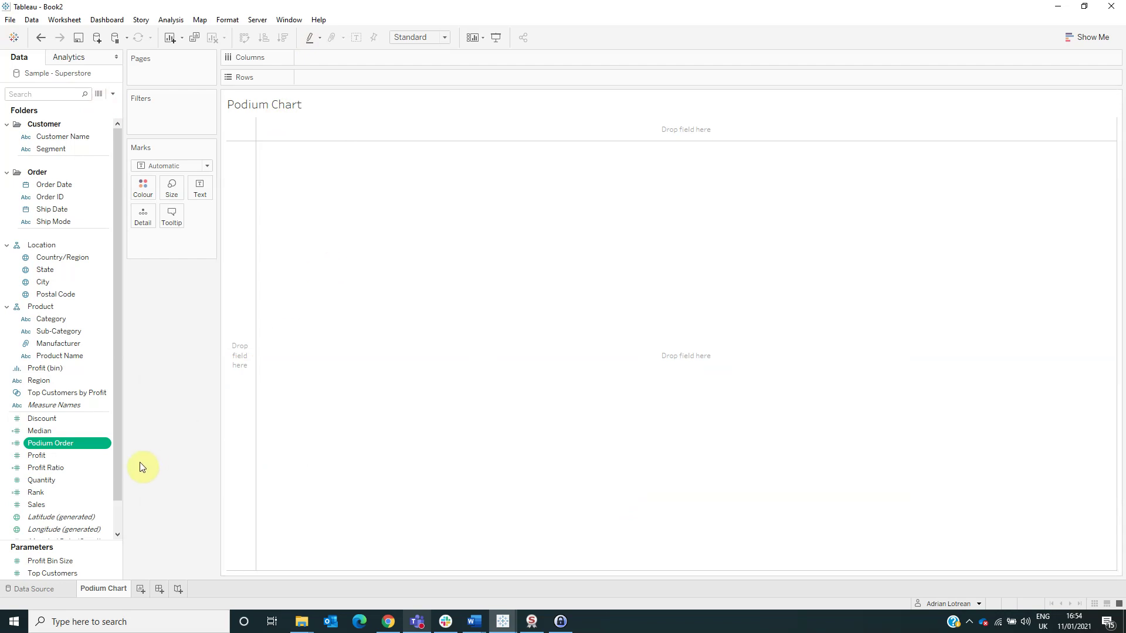
Step: Plot SUM(Sales) on Columns with Sub-Category and a discrete Podium Order on Rows
mouse_move(58, 505)
mouse_down()
mouse_move(333, 124)
mouse_move(351, 58)
mouse_up()
right_click(352, 58)
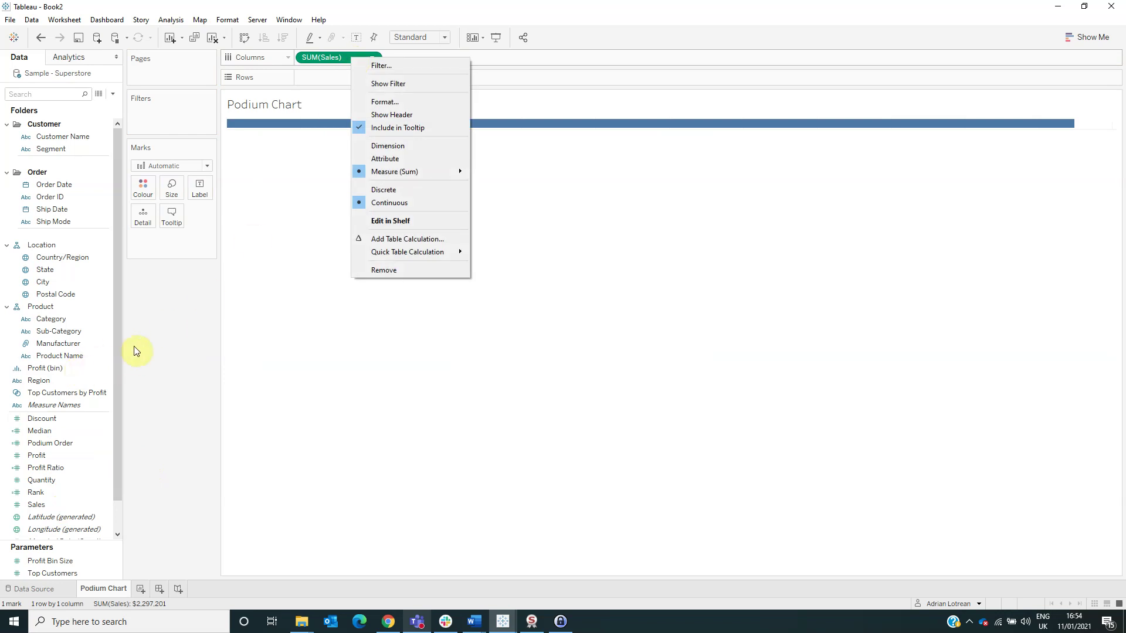
drag(59, 331, 330, 79)
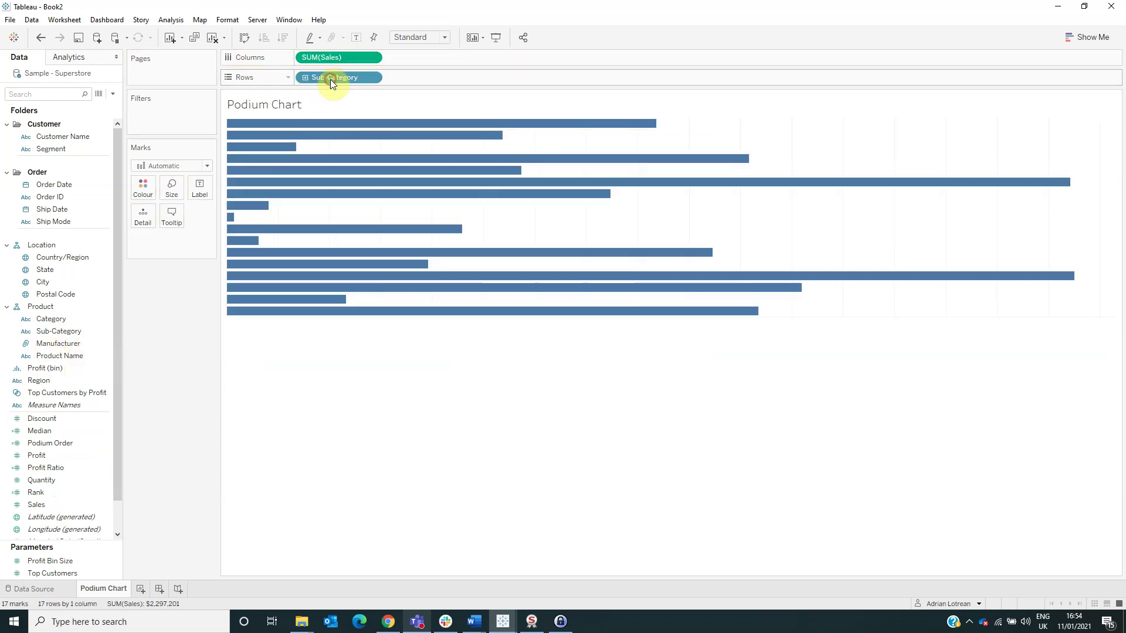
click(75, 452)
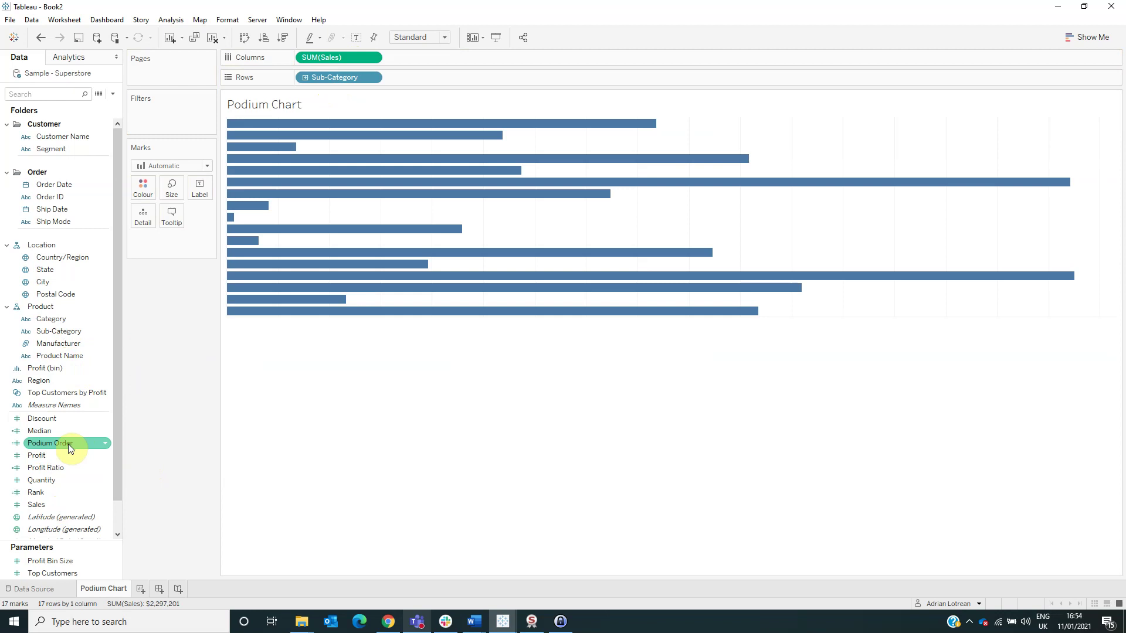
drag(68, 444, 425, 77)
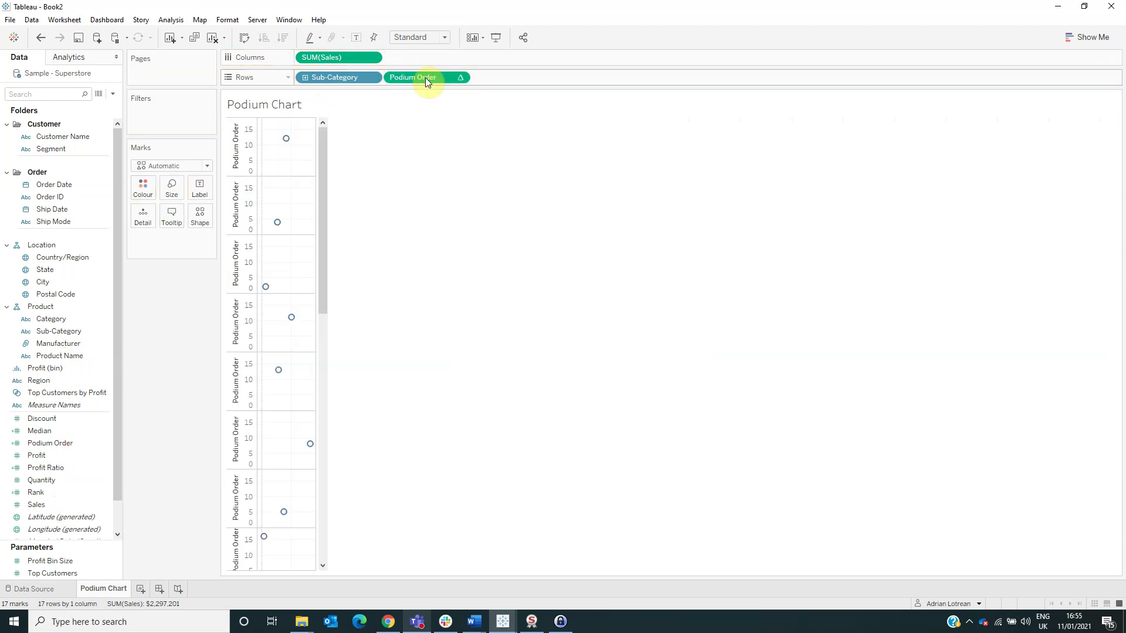
right_click(425, 77)
click(455, 163)
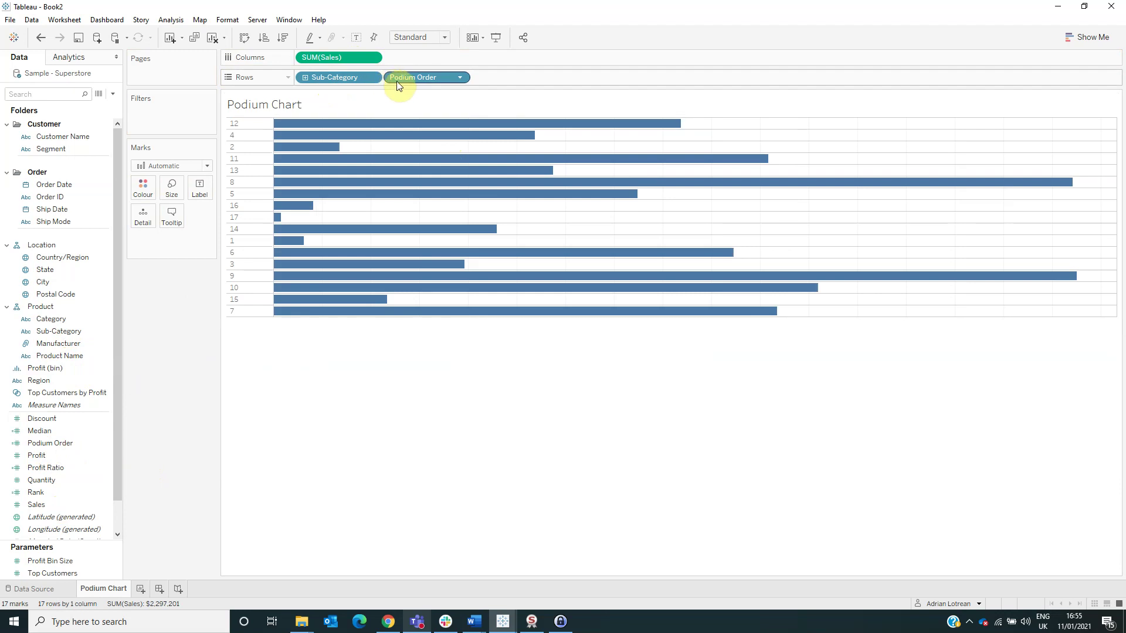
mouse_move(413, 78)
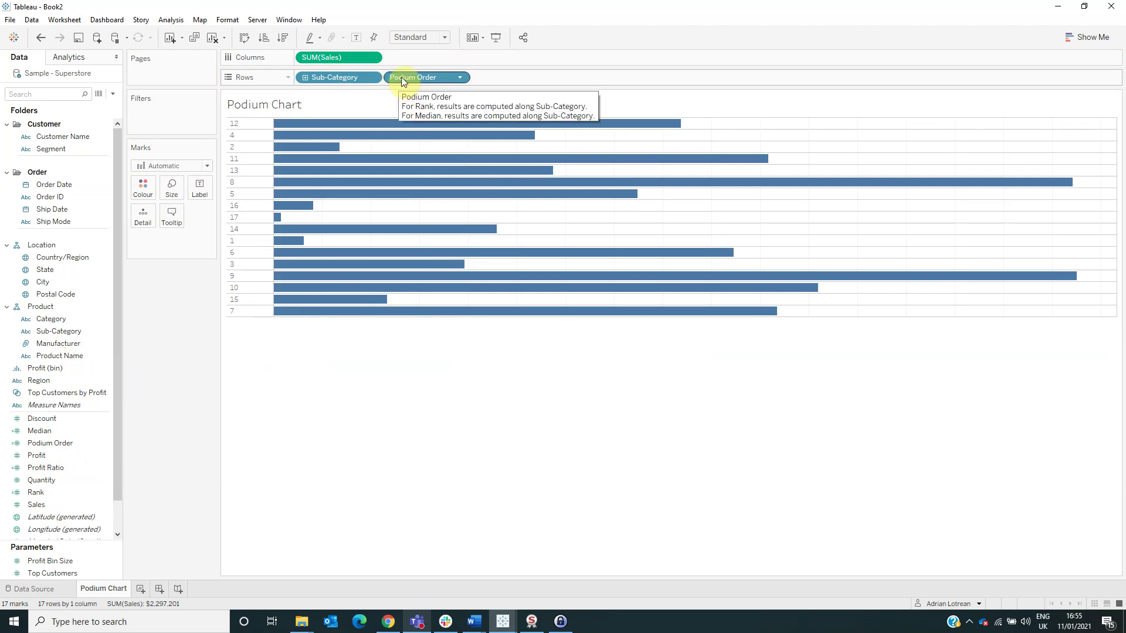
Step: Move Podium Order before Sub-Category, fit the chart to Entire View, and hide Podium Order's header
drag(405, 78, 302, 79)
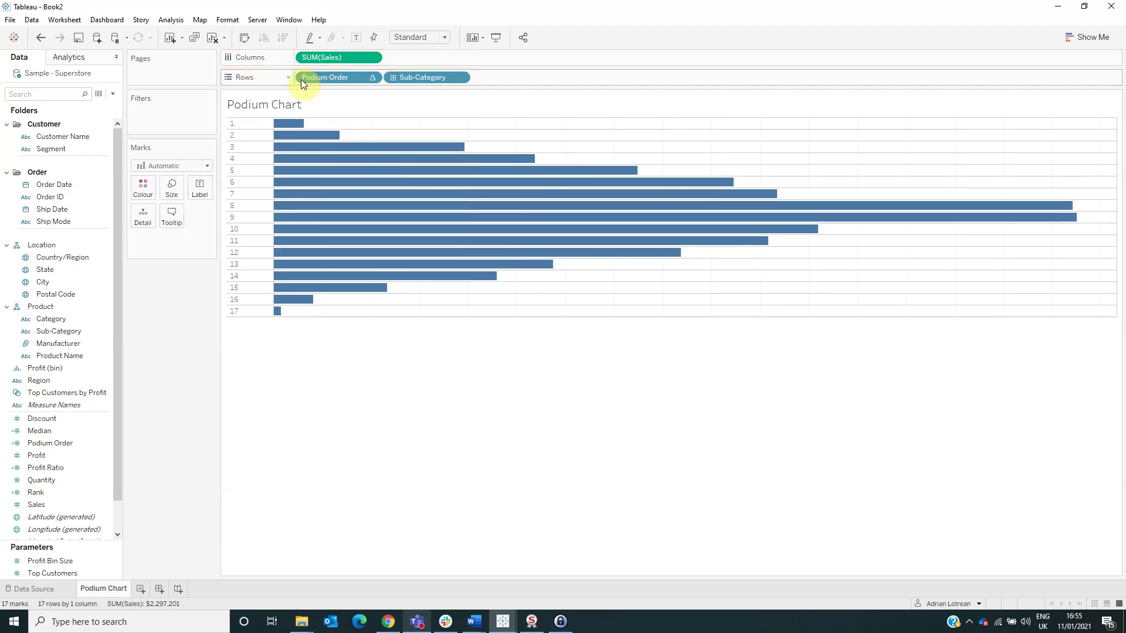
click(411, 36)
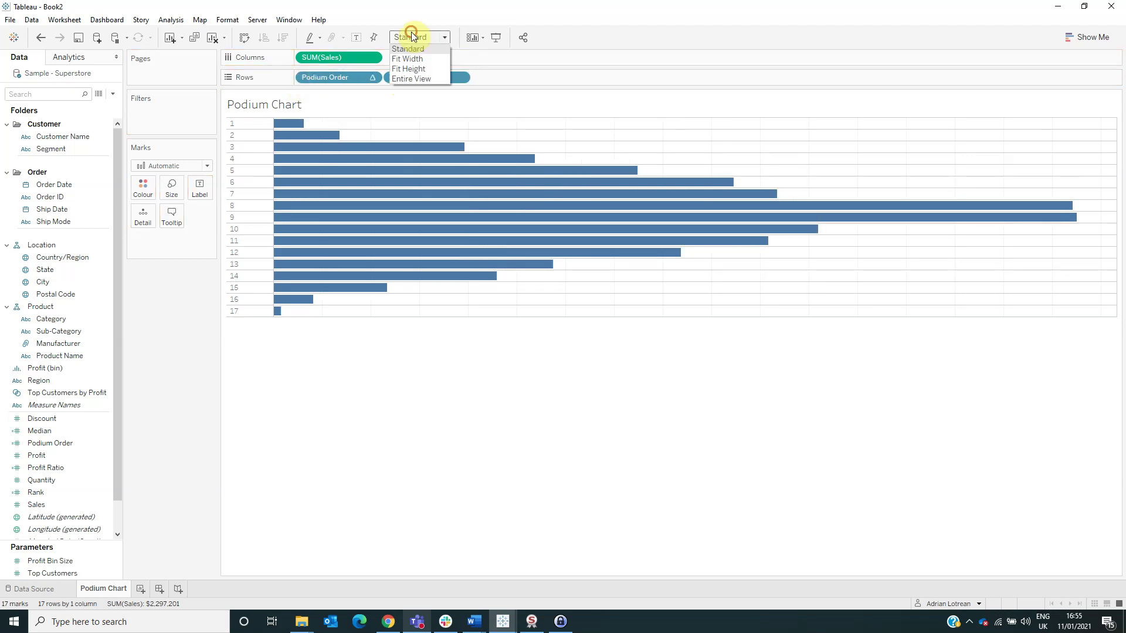
click(426, 79)
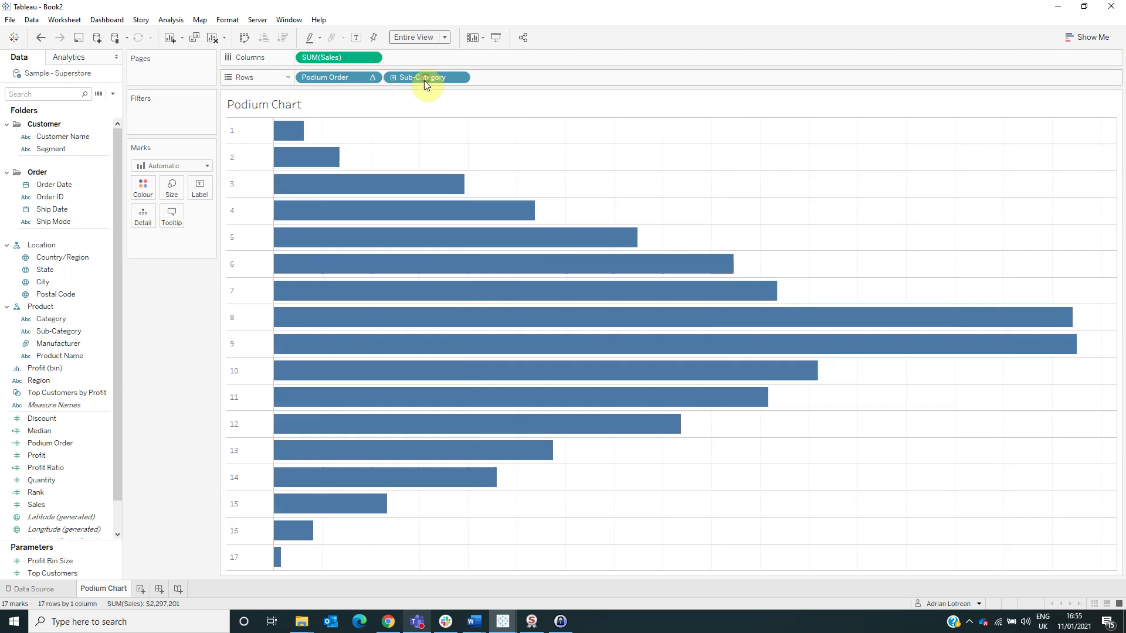
right_click(334, 78)
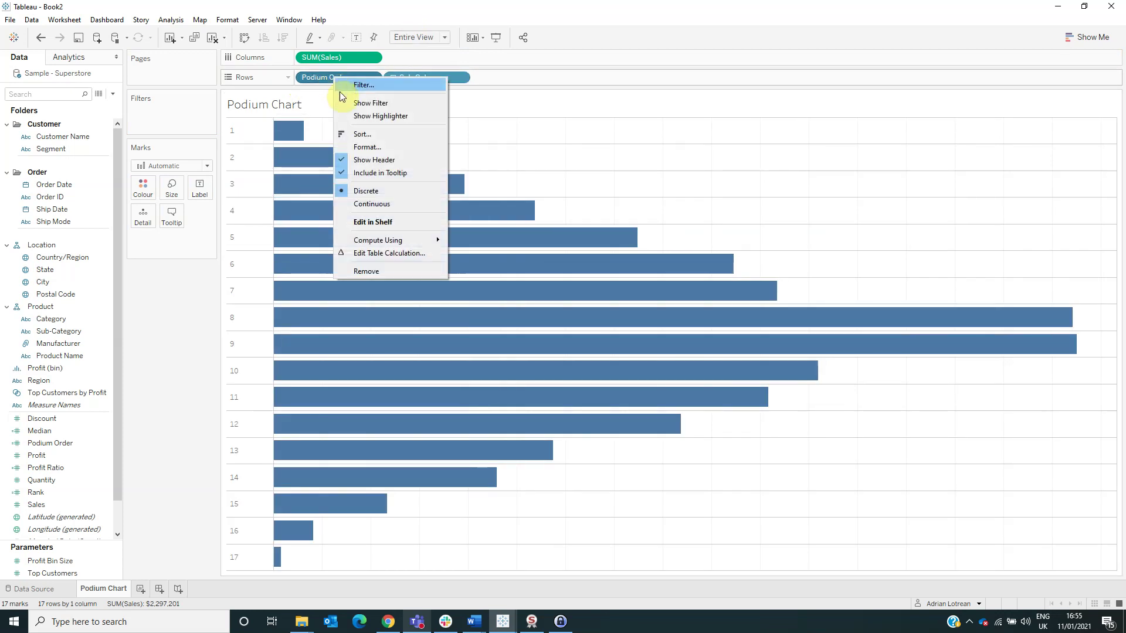
click(369, 162)
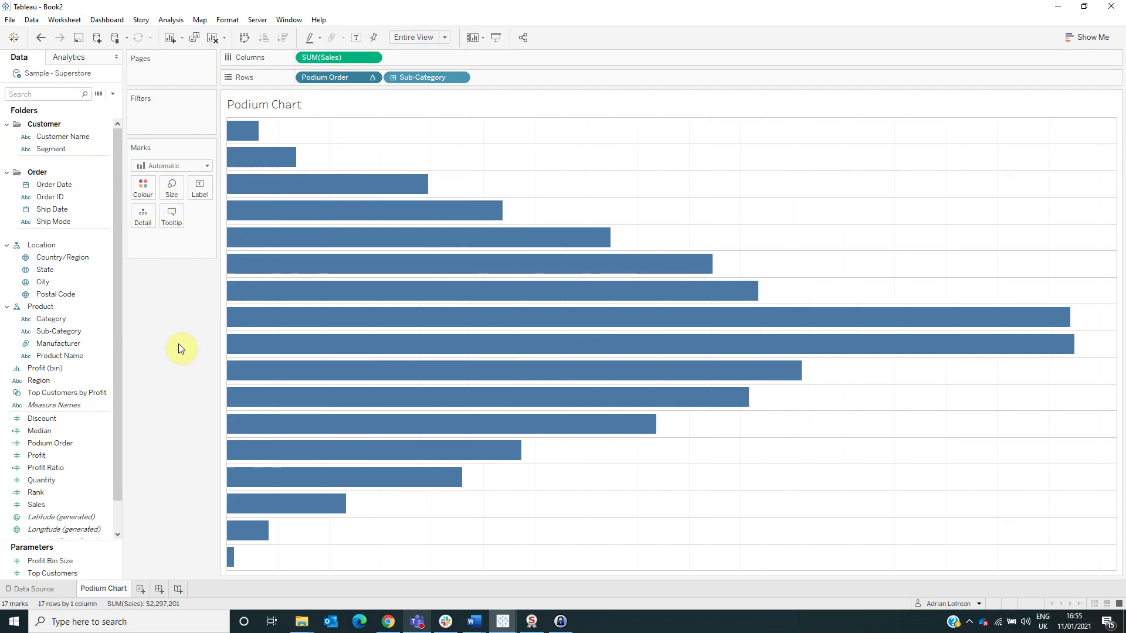
Step: Add Rank, Sales and Podium Order to the bar labels
click(41, 493)
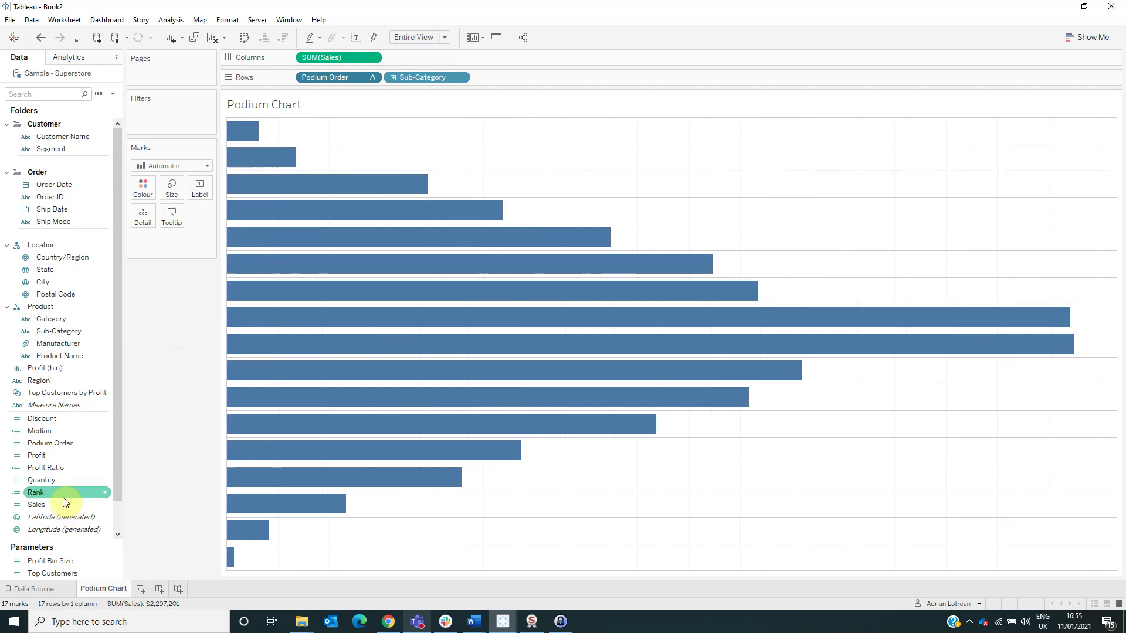
ctrl+click(53, 505)
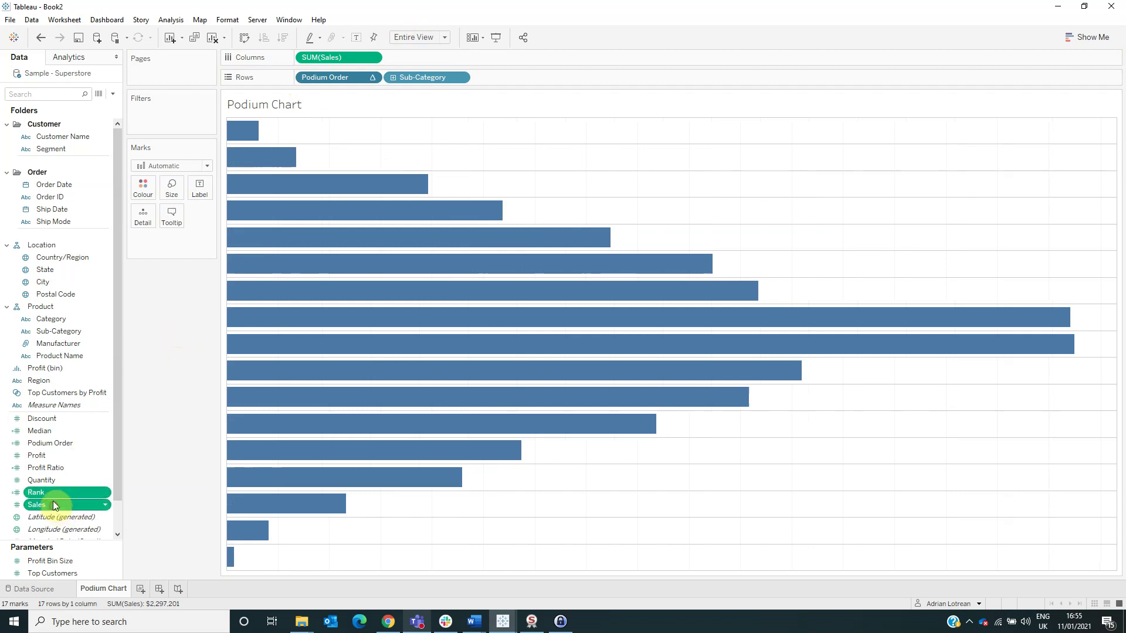
ctrl+click(65, 443)
drag(52, 443, 203, 188)
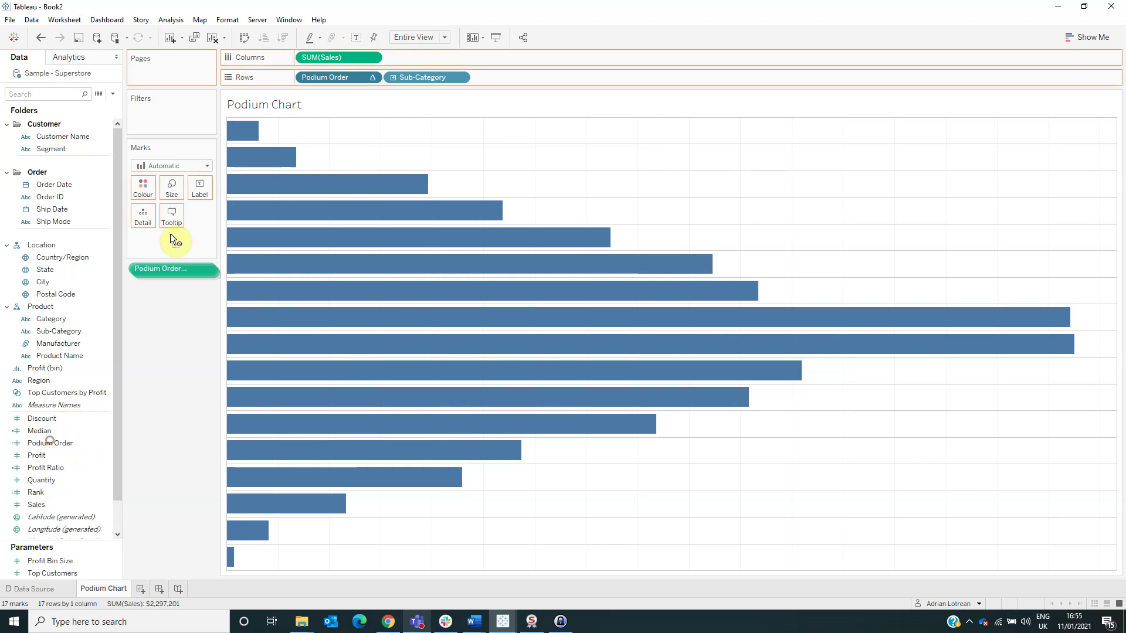
Step: Edit the label text so line one starts with the Rank field followed by '. '
click(198, 189)
click(302, 250)
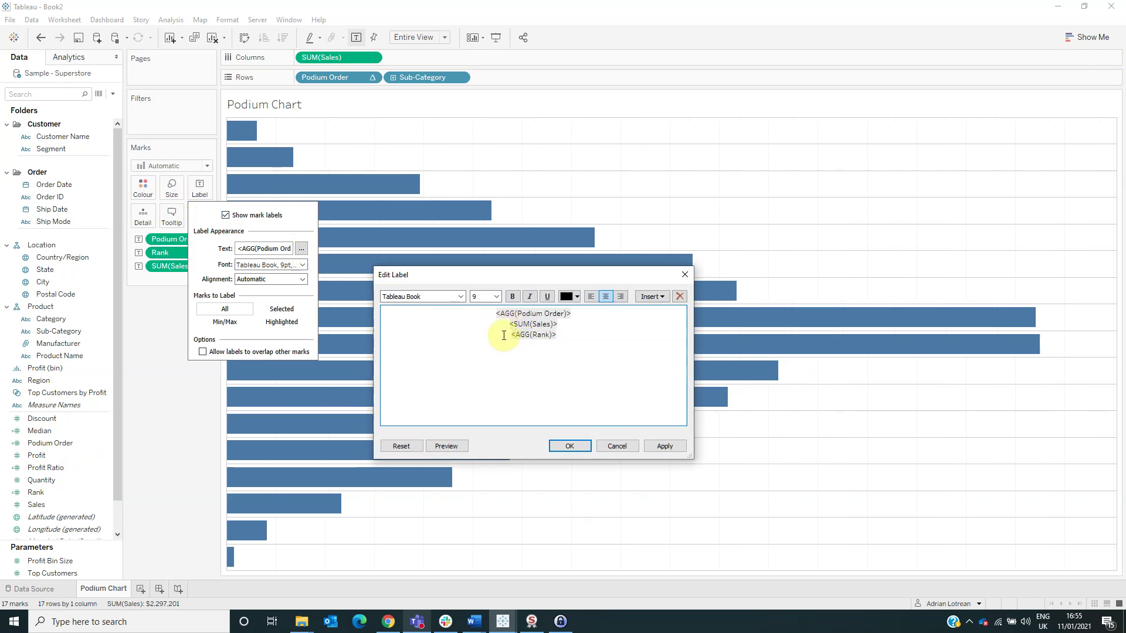
drag(515, 334, 586, 327)
key(ctrl+c)
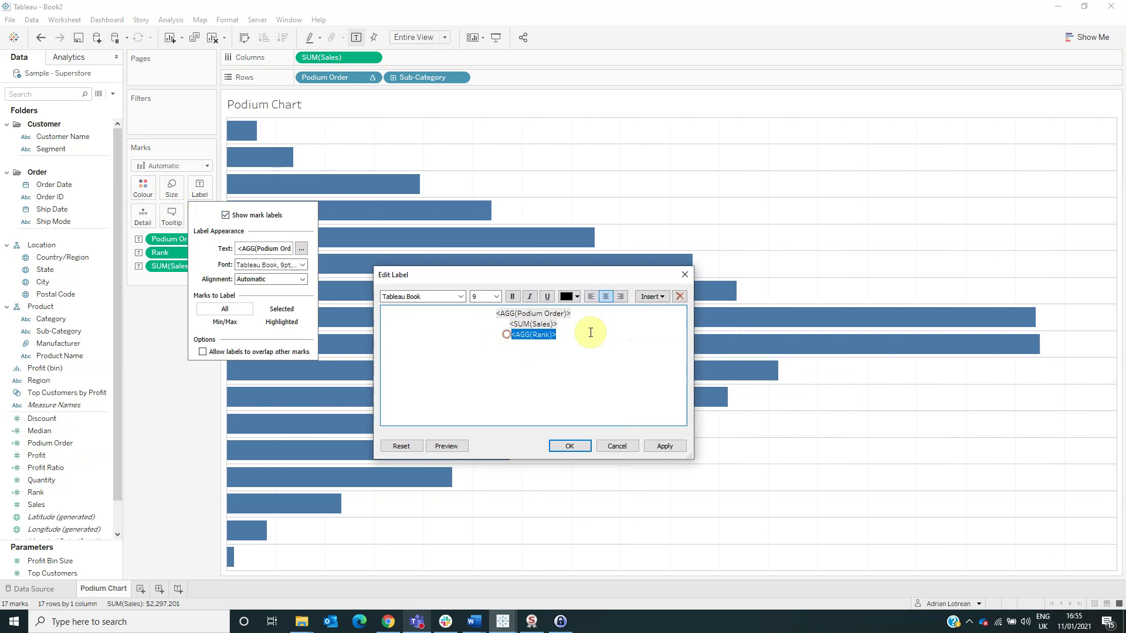
click(396, 312)
key(ctrl+v)
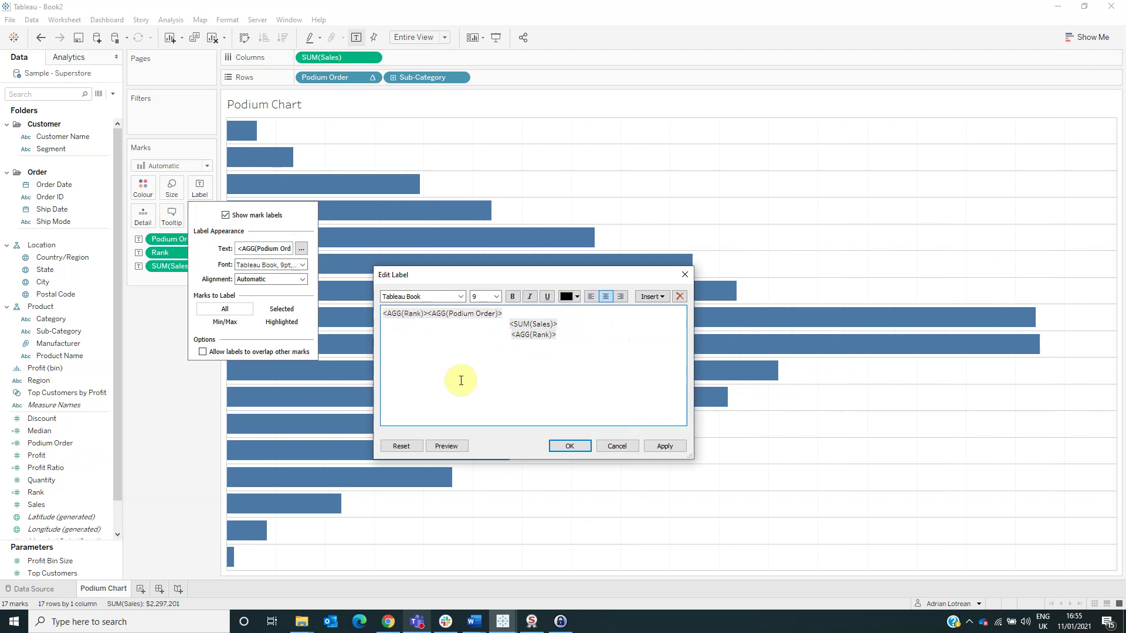
text(.)
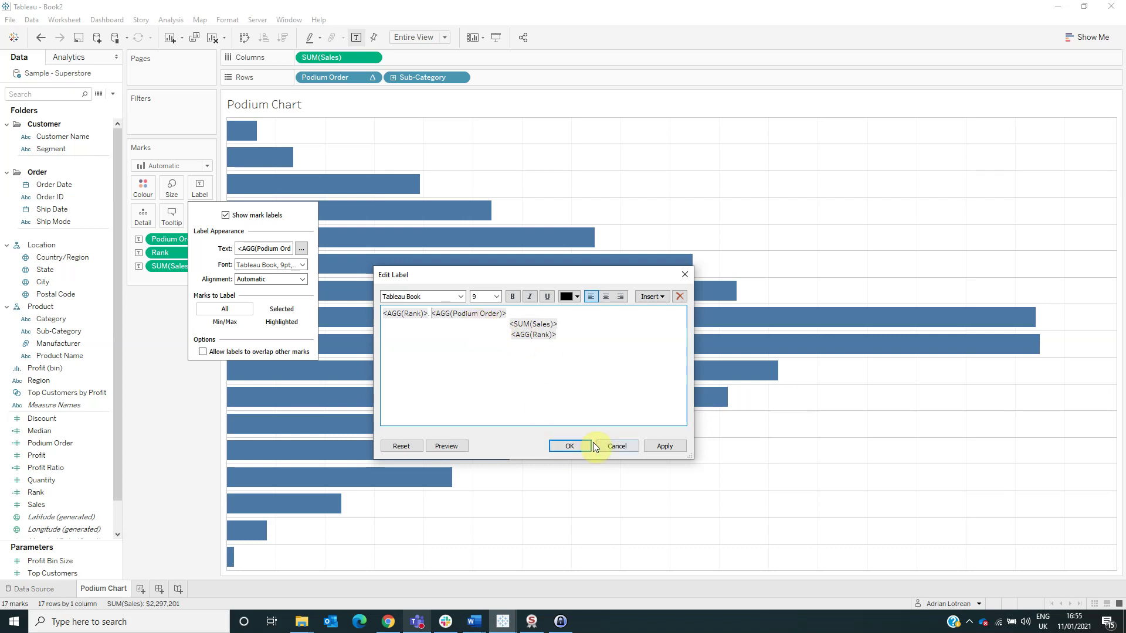
click(571, 445)
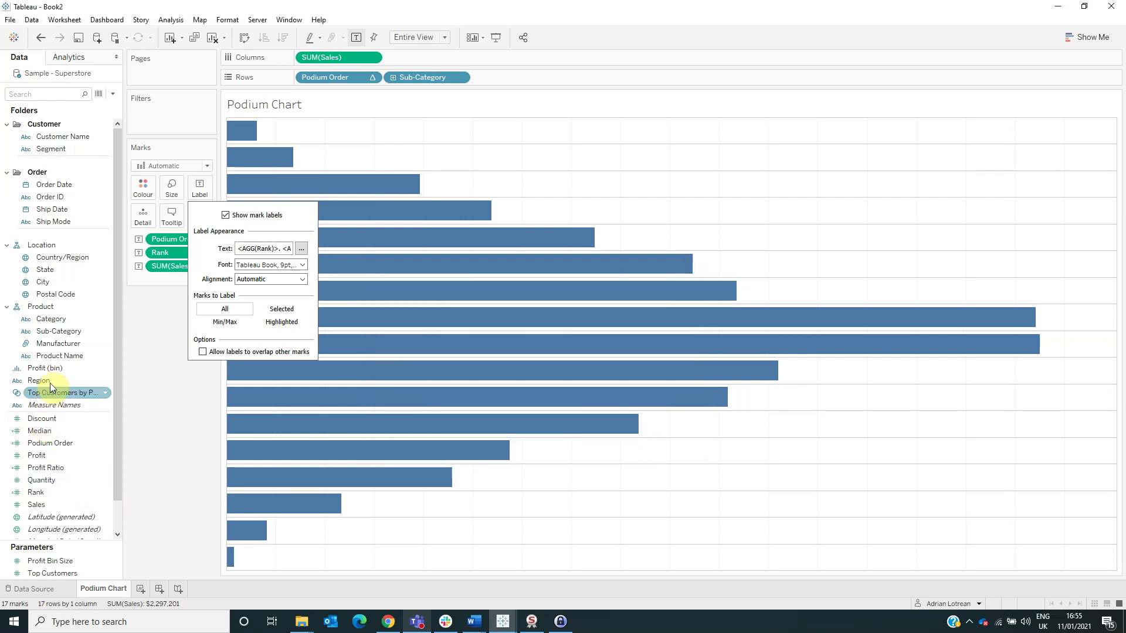
click(64, 333)
Step: Add Sub-Category to the labels and put it in place of Podium Order on line one
drag(65, 332, 204, 191)
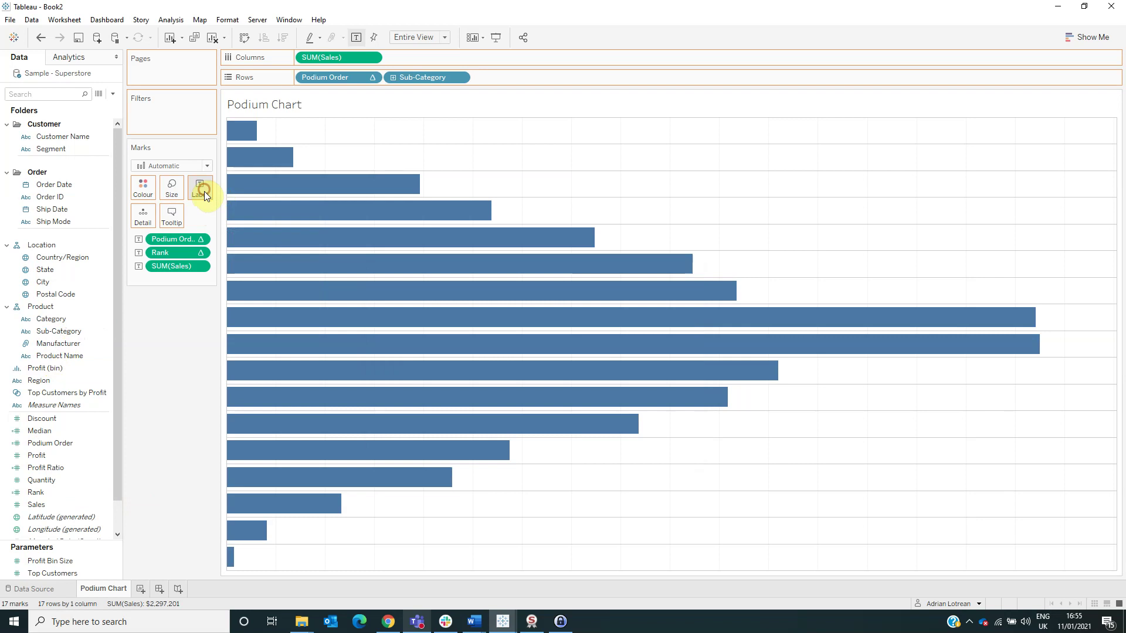
click(205, 191)
click(301, 249)
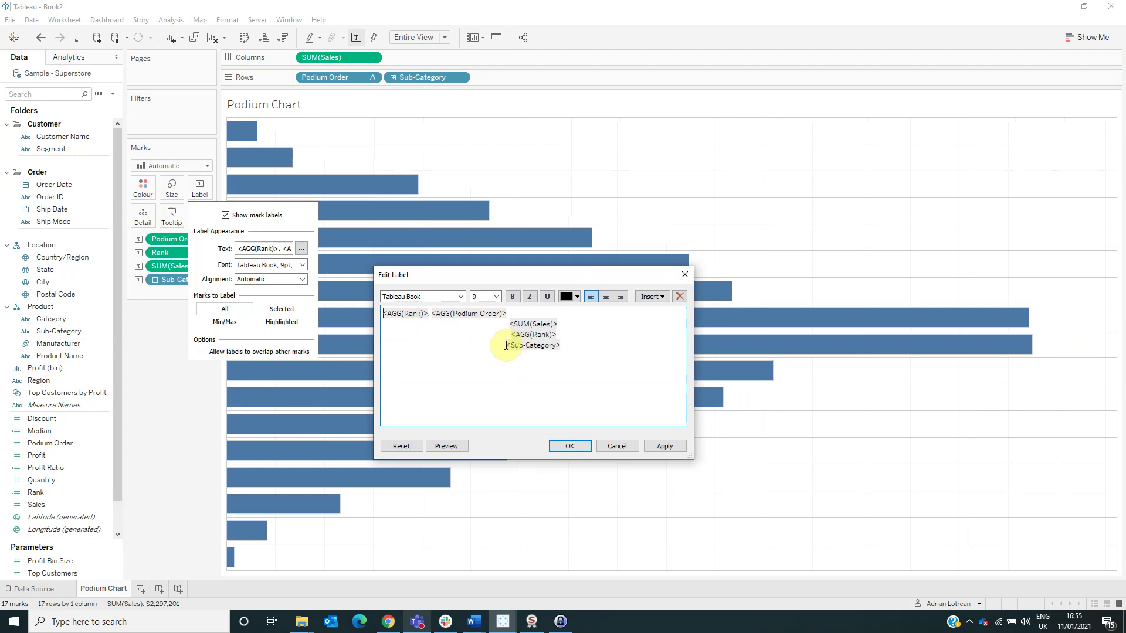
drag(503, 345, 591, 346)
click(435, 310)
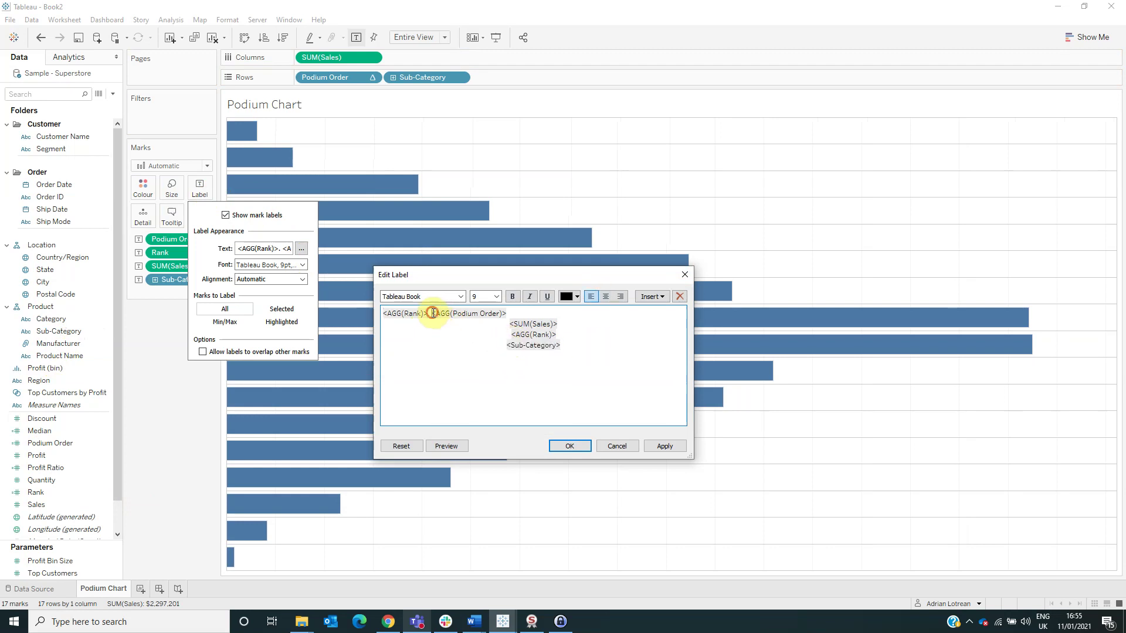
double_click(538, 323)
double_click(434, 313)
key(ctrl+v)
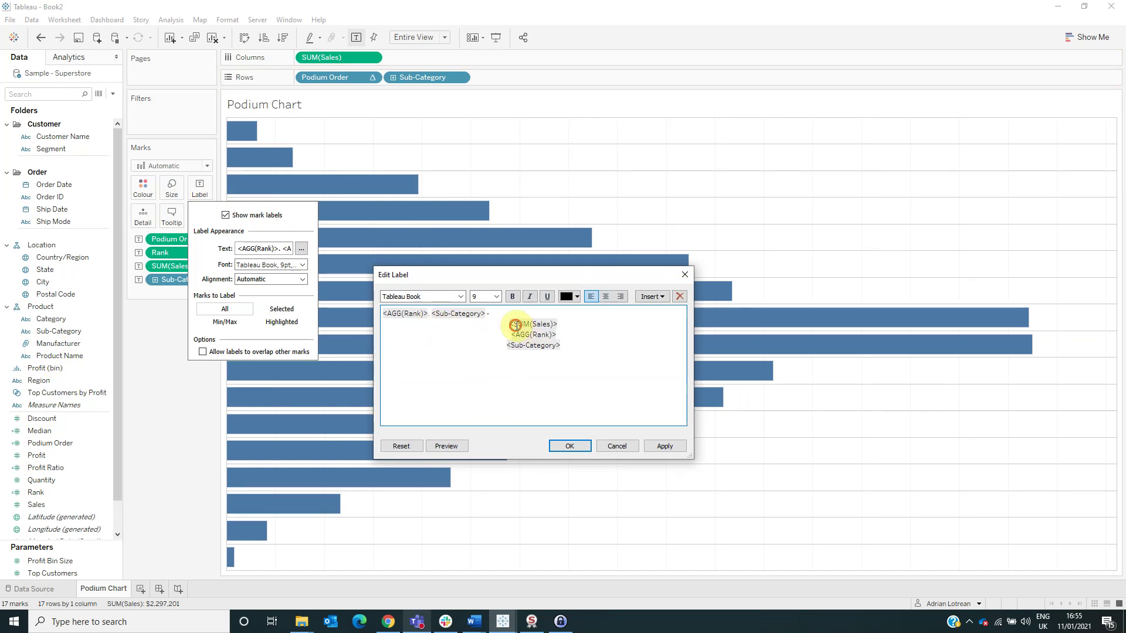
Step: Join SUM(Sales) onto the first label line and delete the leftover lines
drag(509, 324, 577, 323)
click(500, 312)
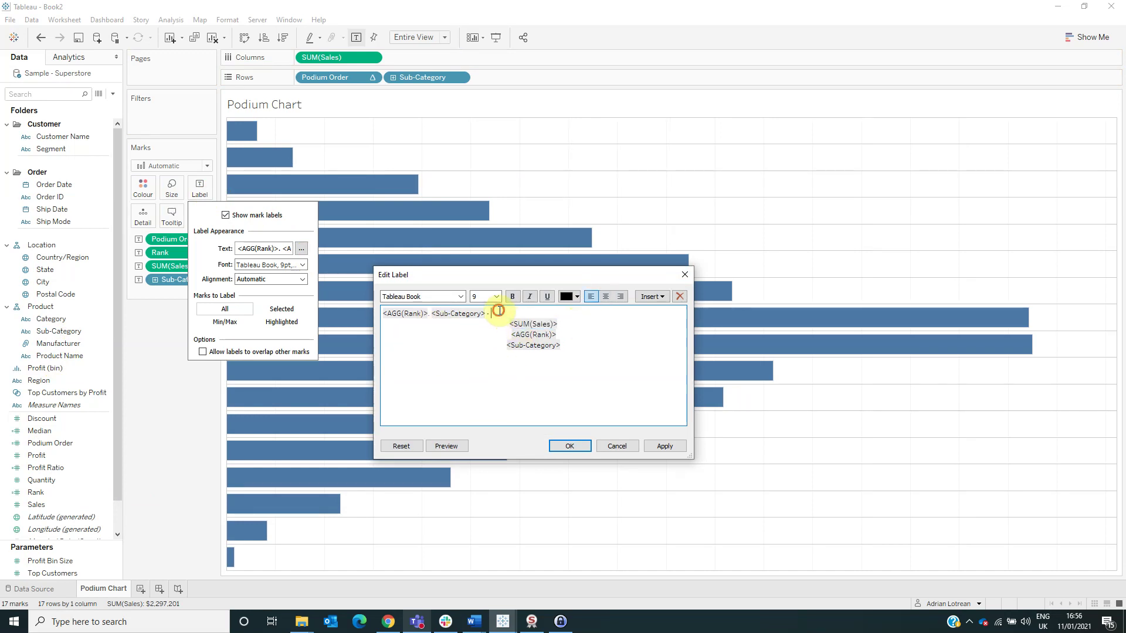
key(Delete)
drag(577, 347, 371, 310)
key(BackSpace)
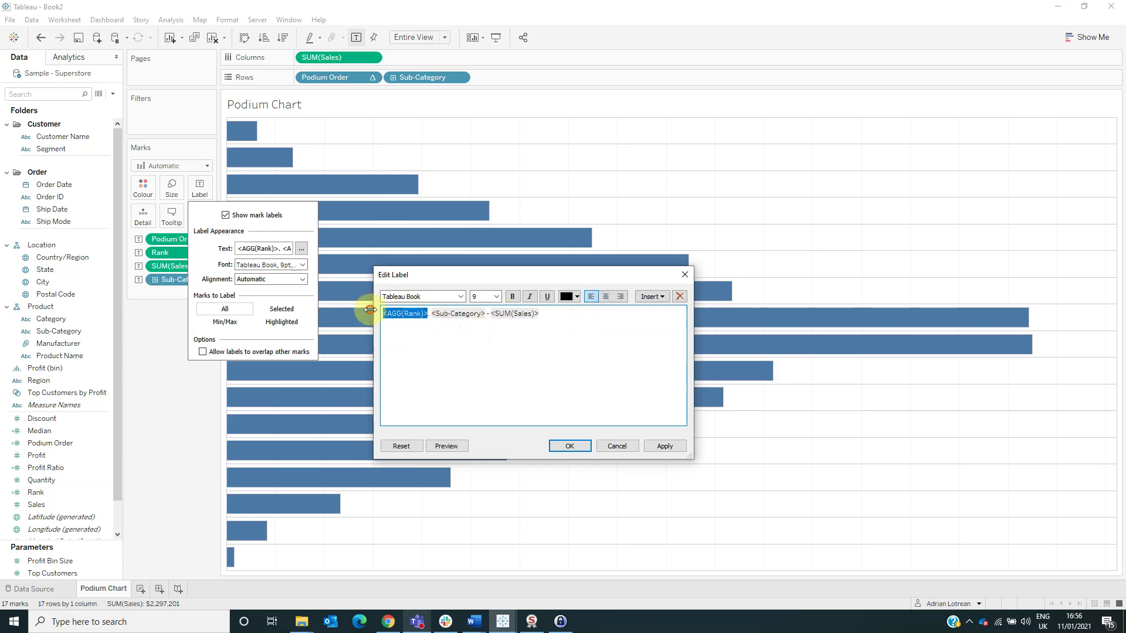
click(569, 445)
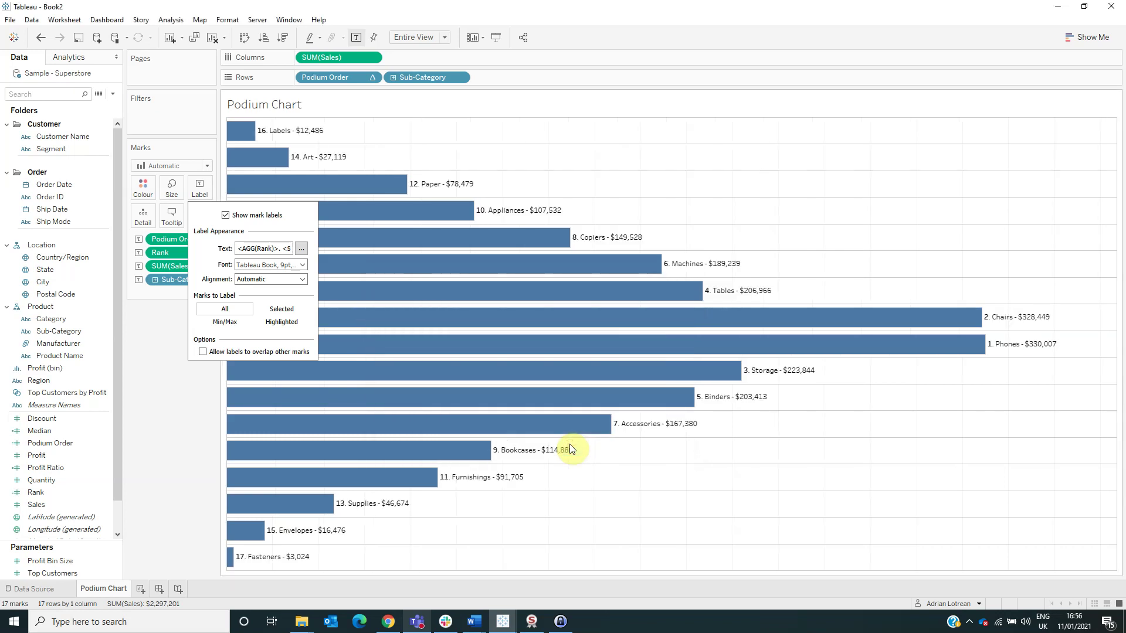
Step: Colour the bars by Rank using the Red-Black-White Diverging palette
click(177, 387)
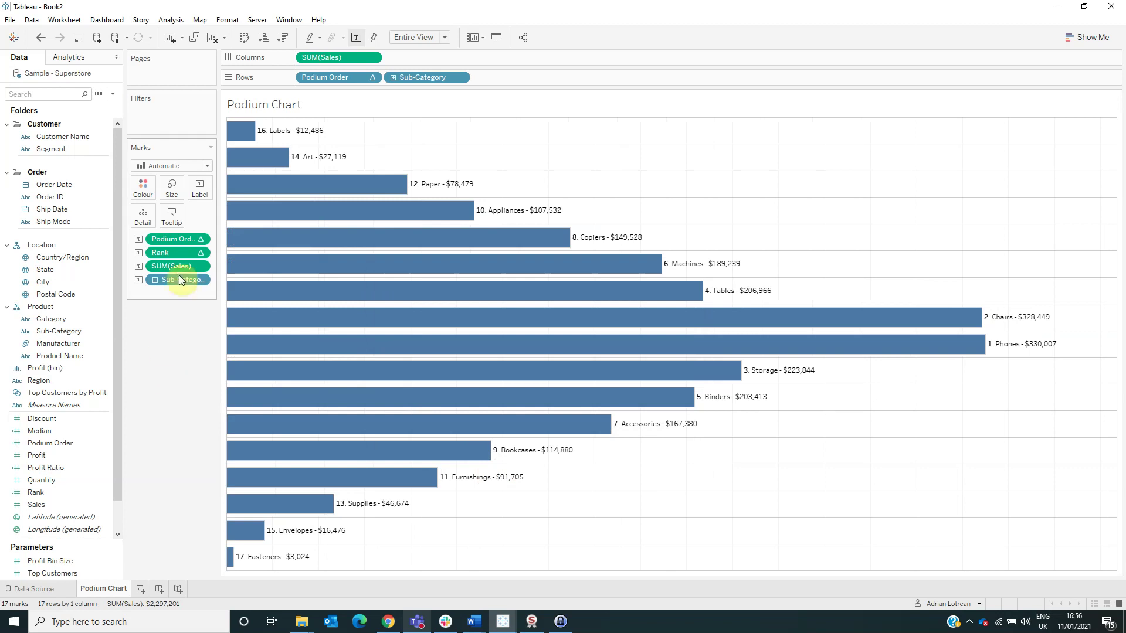
drag(170, 254, 150, 190)
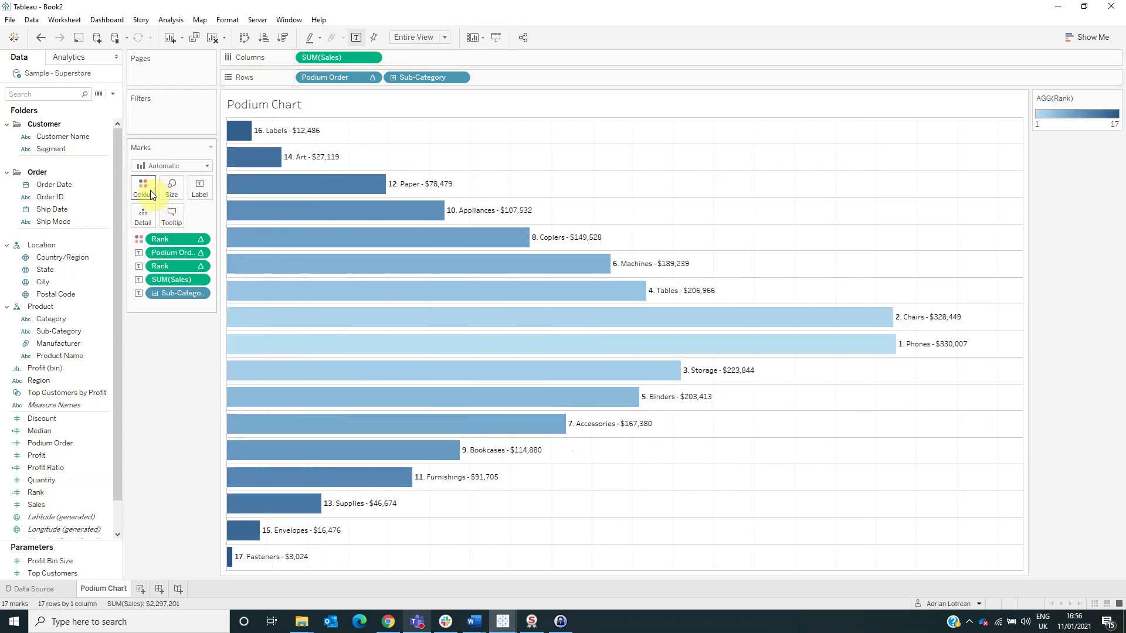
click(150, 190)
click(168, 227)
click(472, 261)
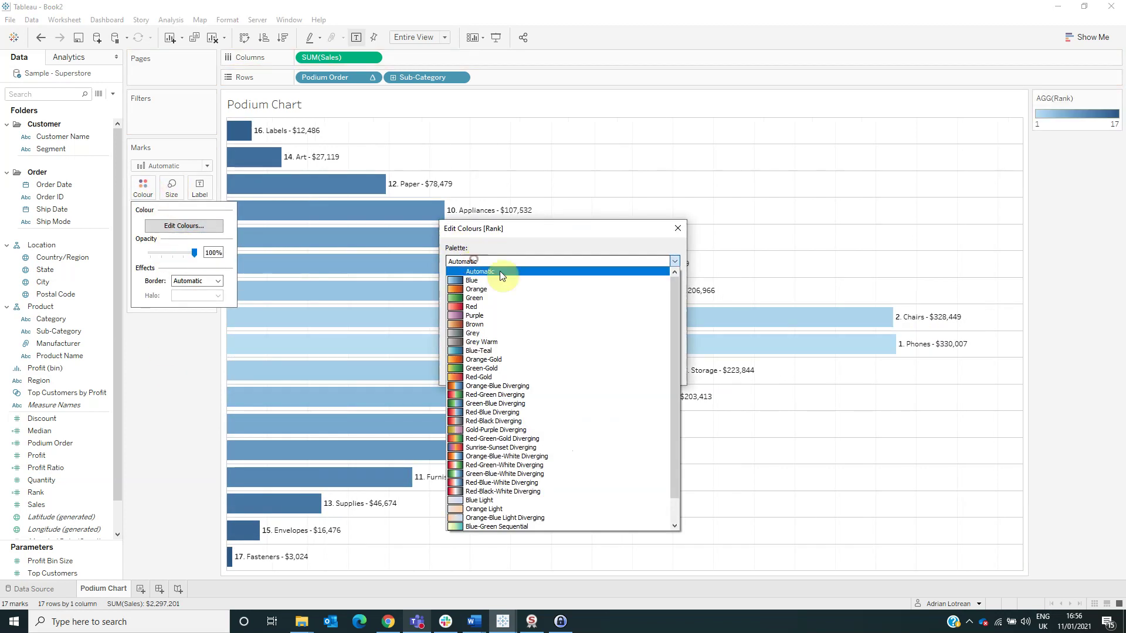
click(499, 491)
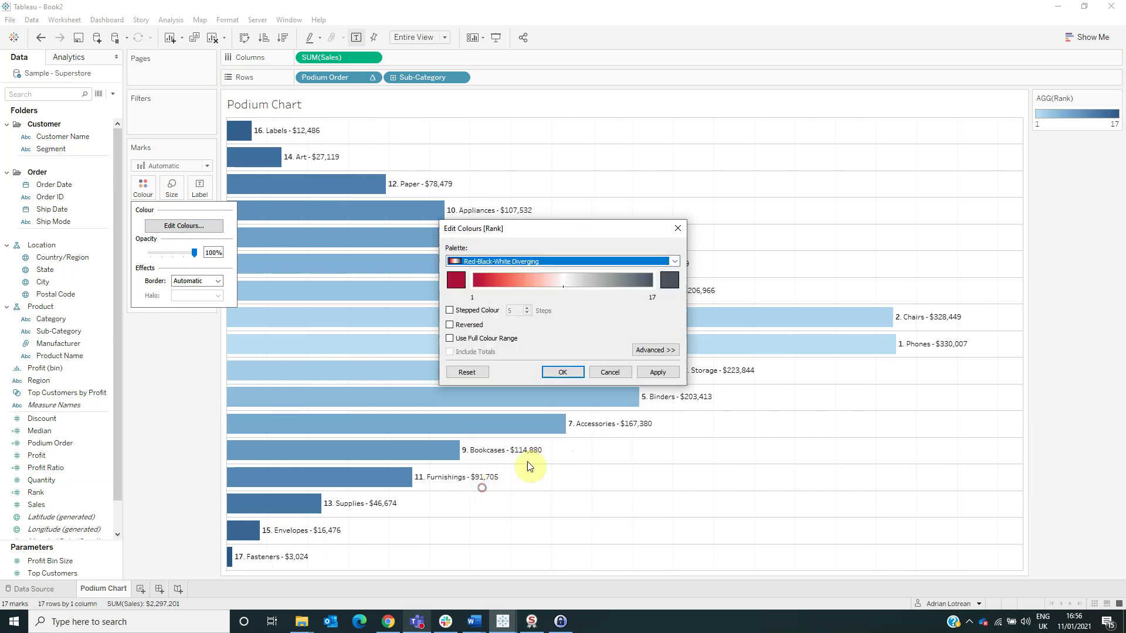
click(579, 369)
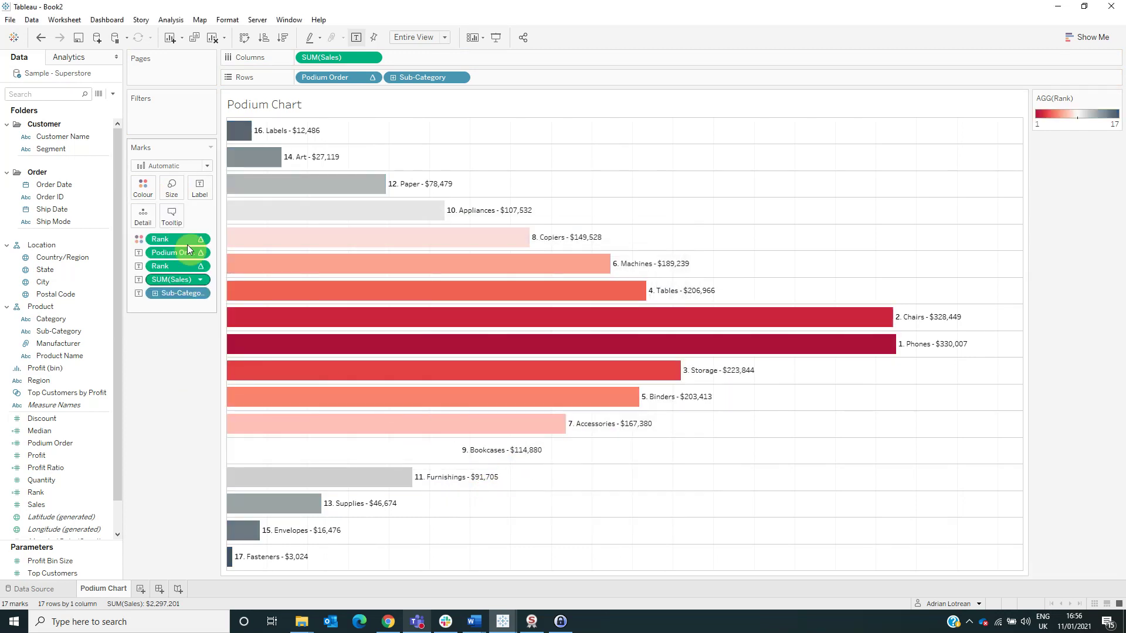
Step: Switch the Rank colour palette to stepped colour with 4 steps
click(142, 187)
click(183, 225)
click(450, 310)
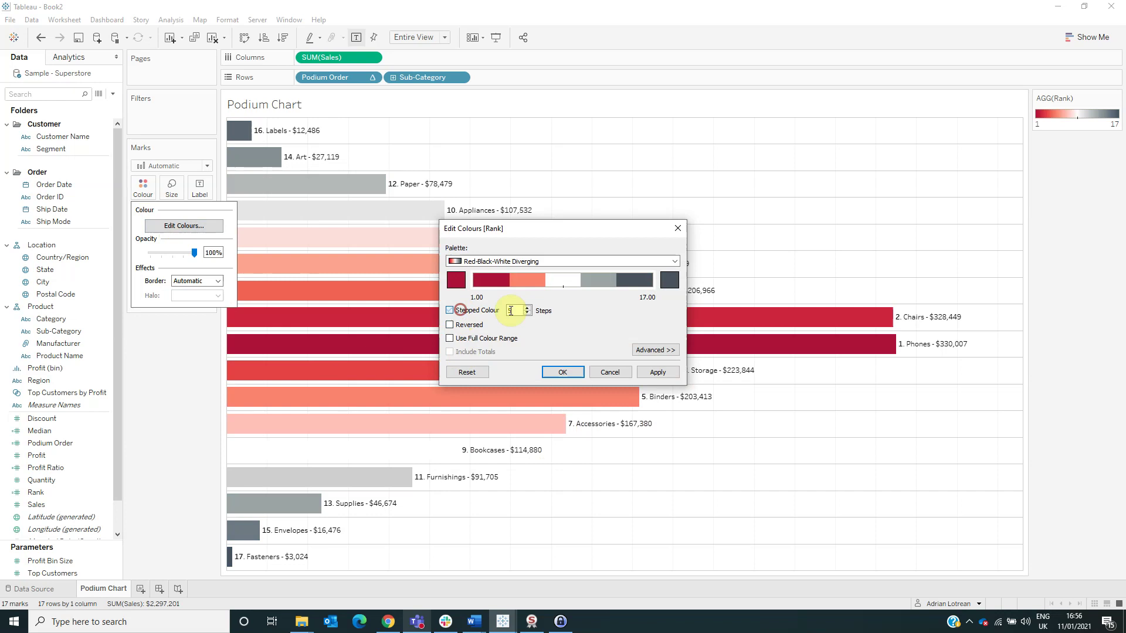
click(527, 314)
click(563, 372)
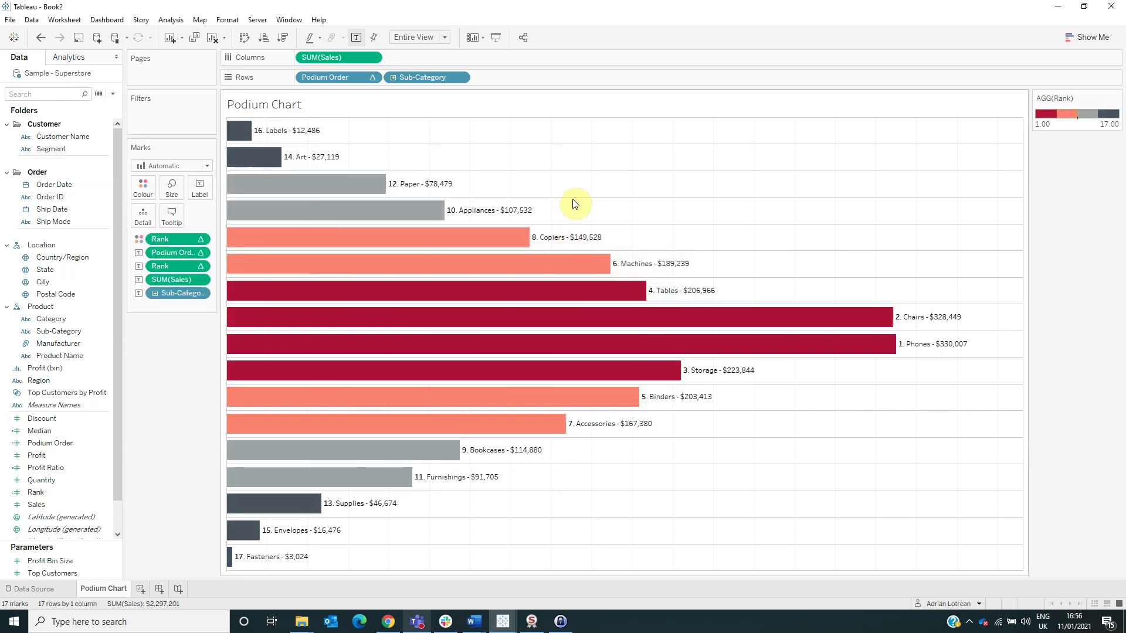
Step: Set the chart's grid lines to None through the Format Lines settings
right_click(573, 200)
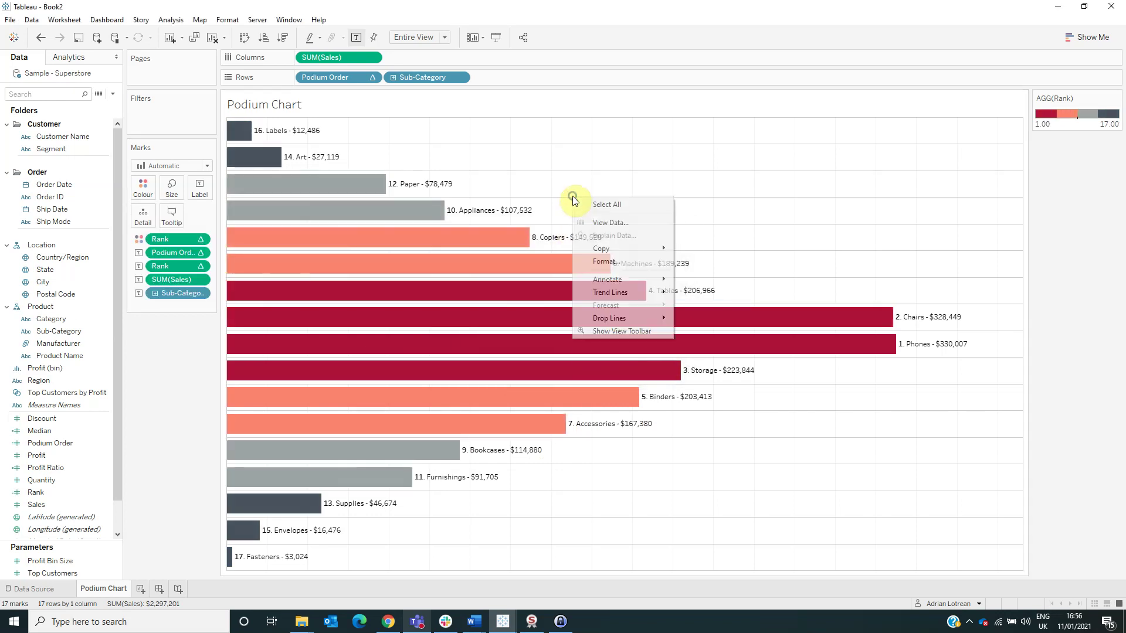
click(606, 261)
click(69, 81)
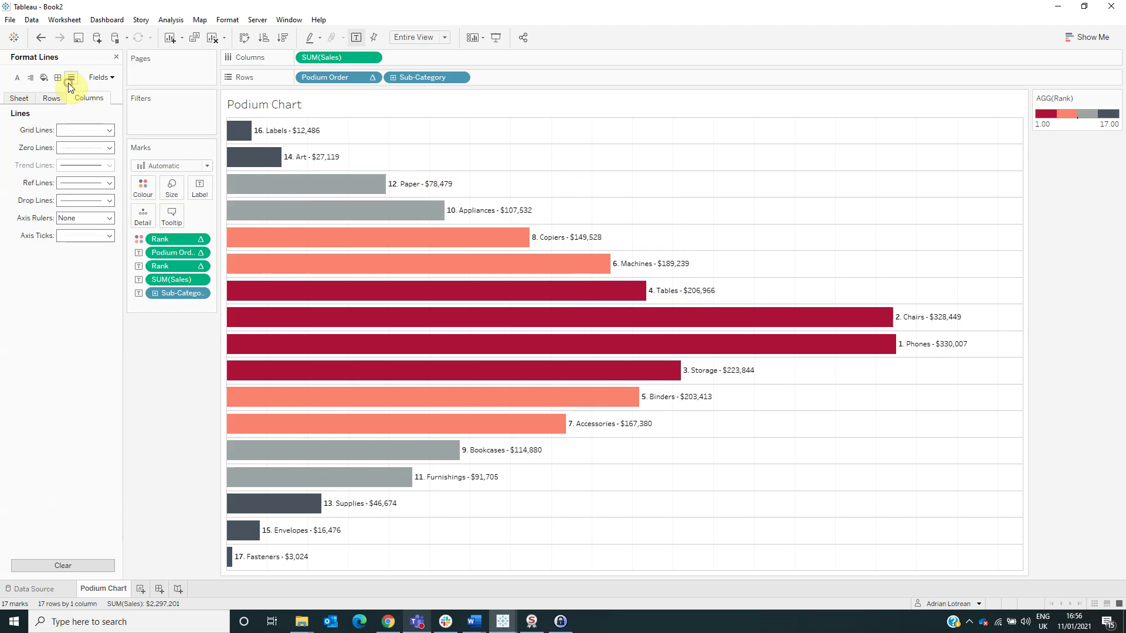
click(53, 132)
click(87, 146)
click(115, 58)
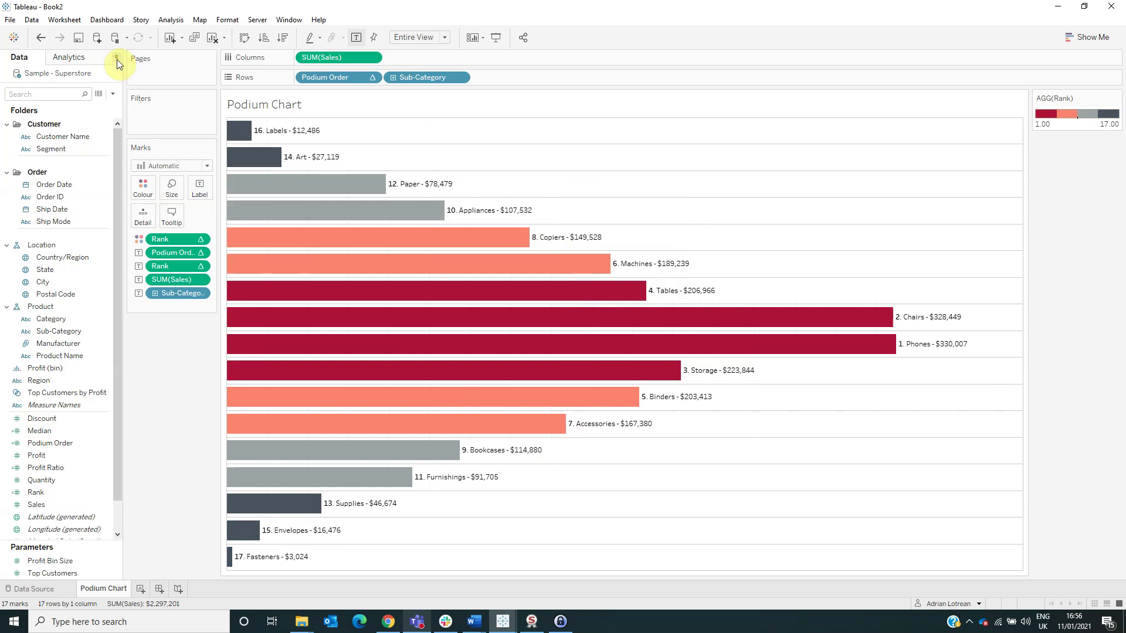